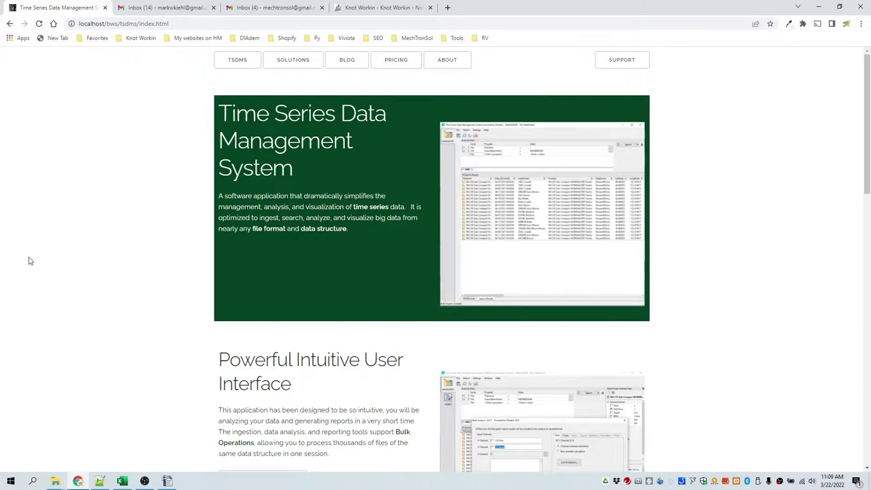
- Launch the TSDMS application and accept its End User License Agreement
click(9, 481)
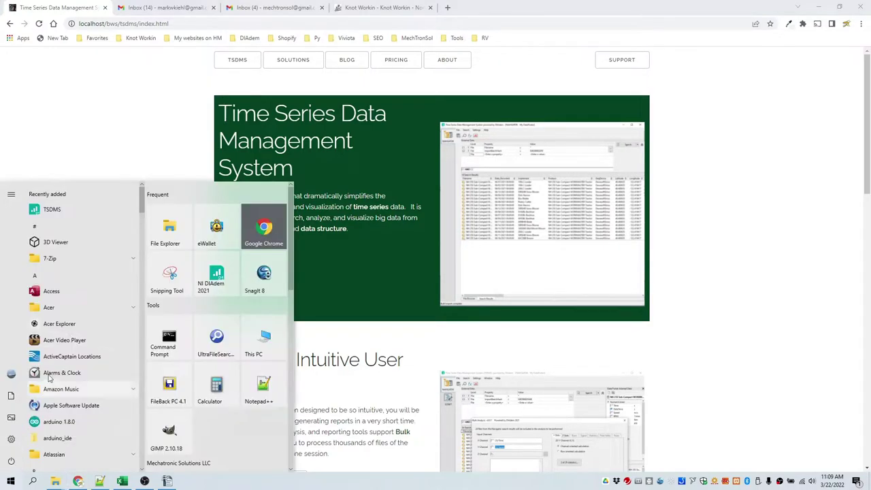
click(92, 206)
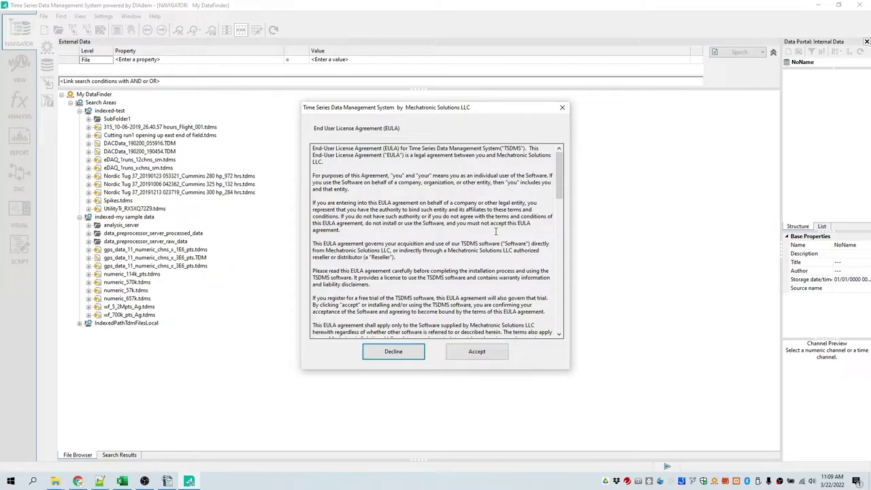
click(473, 358)
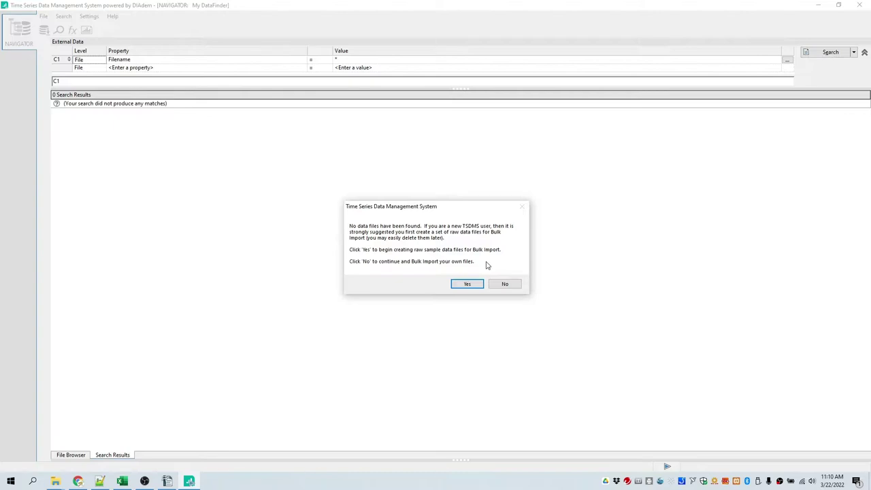
- Create the raw sample data files and start Bulk Import, continuing past its introduction
click(465, 285)
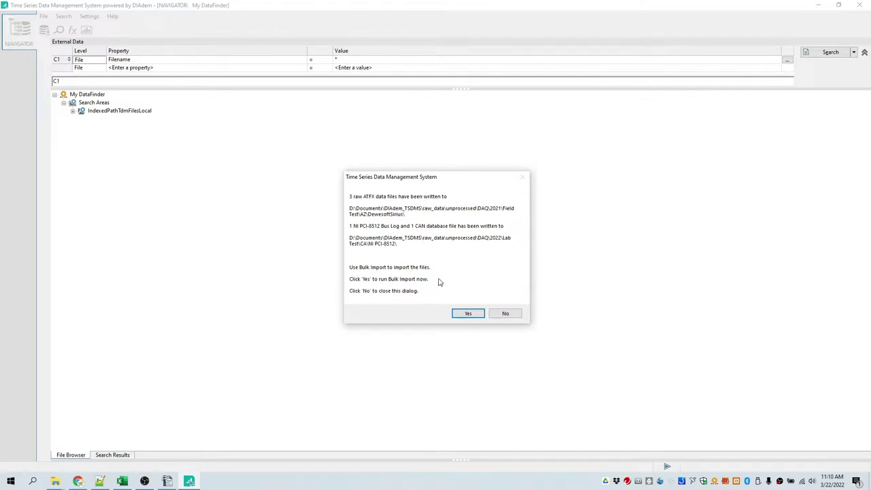
click(462, 317)
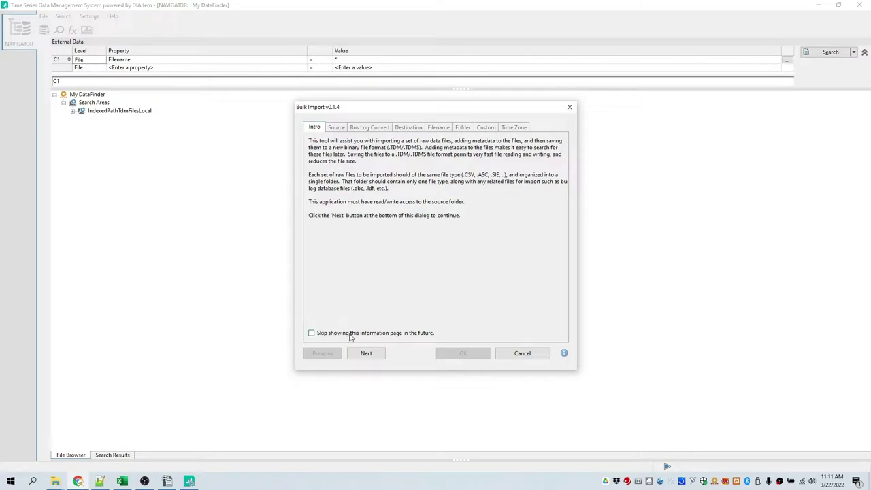
click(366, 354)
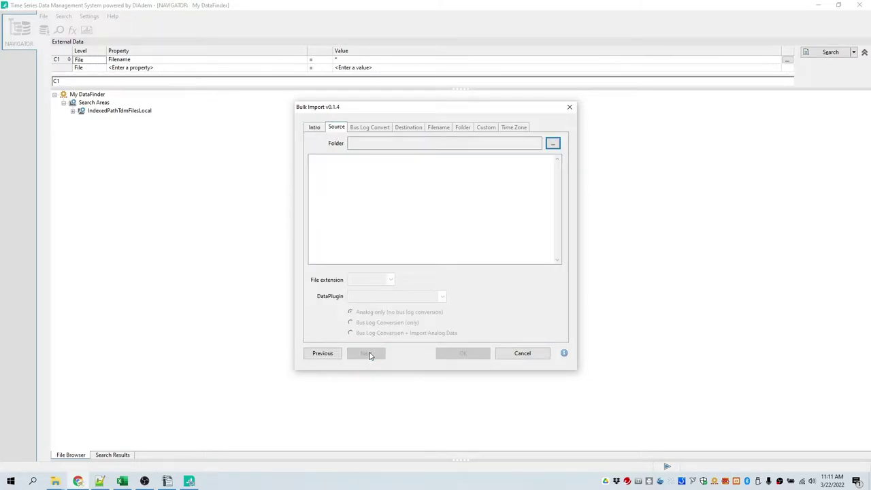
- Set the import source to the DewesoftSirius folder under DAQ\2021\Field Test\AZ with the ATFX DataPlugin, and continue to filename parsing
click(553, 143)
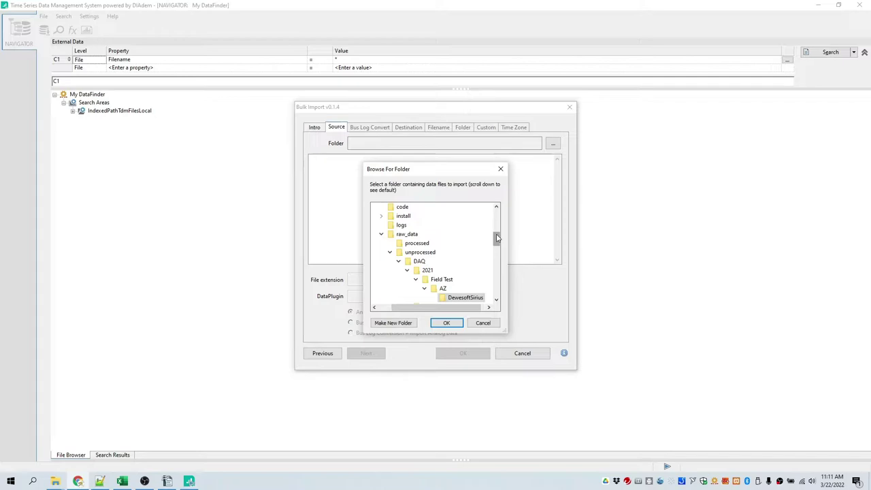
click(446, 323)
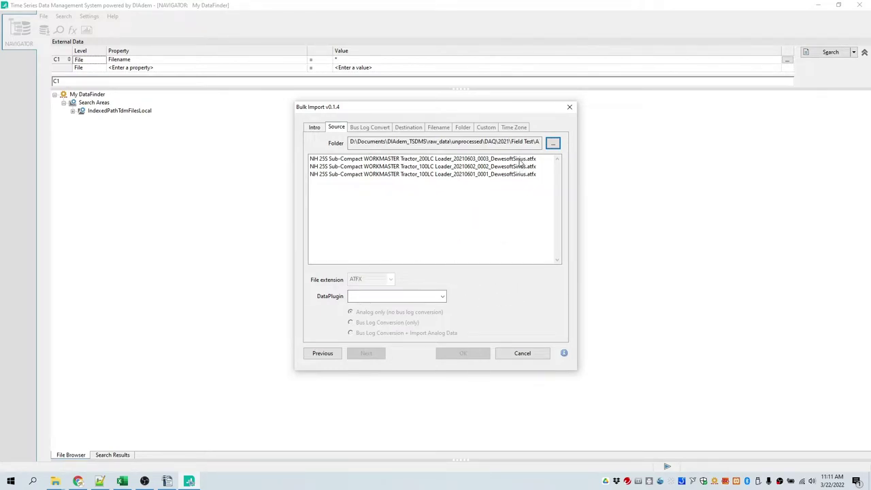
click(442, 296)
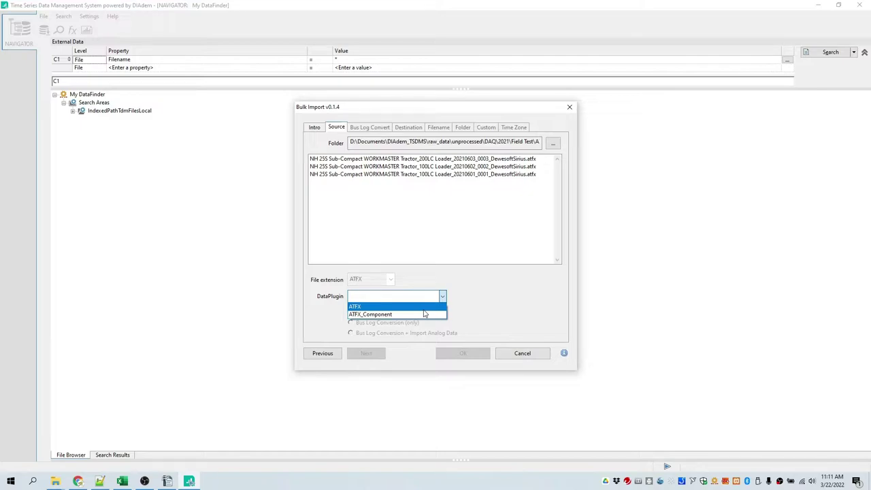
click(422, 307)
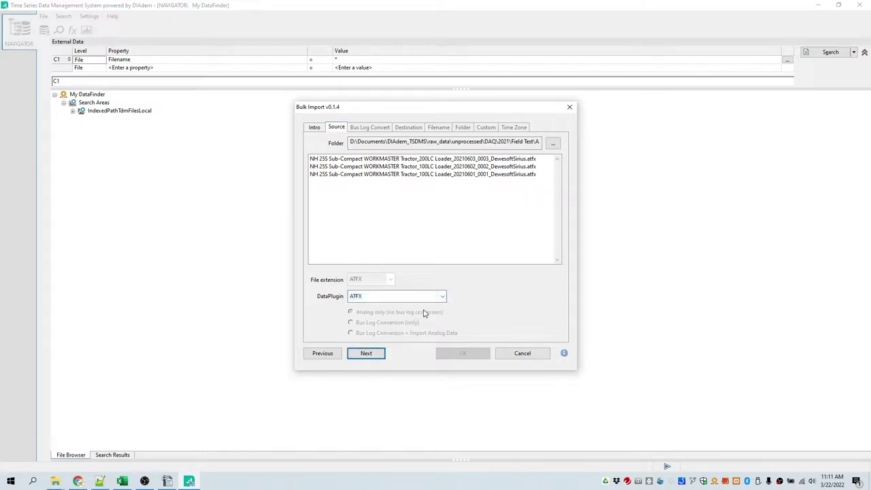
click(366, 354)
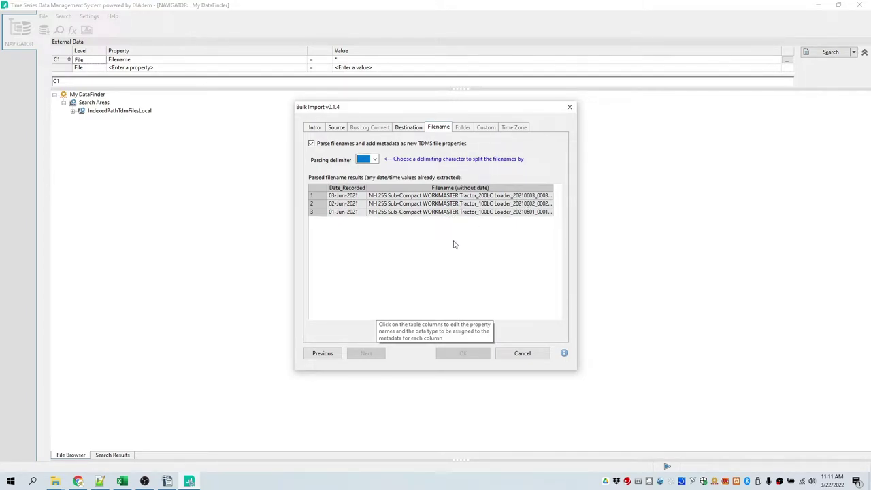
- Split the filenames with the underscore as the parsing delimiter and dismiss the column-editing notice
click(374, 161)
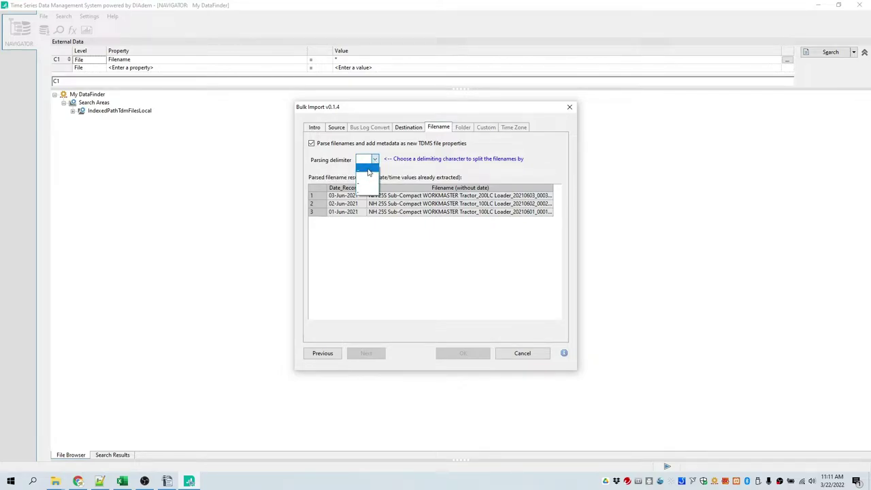
click(368, 171)
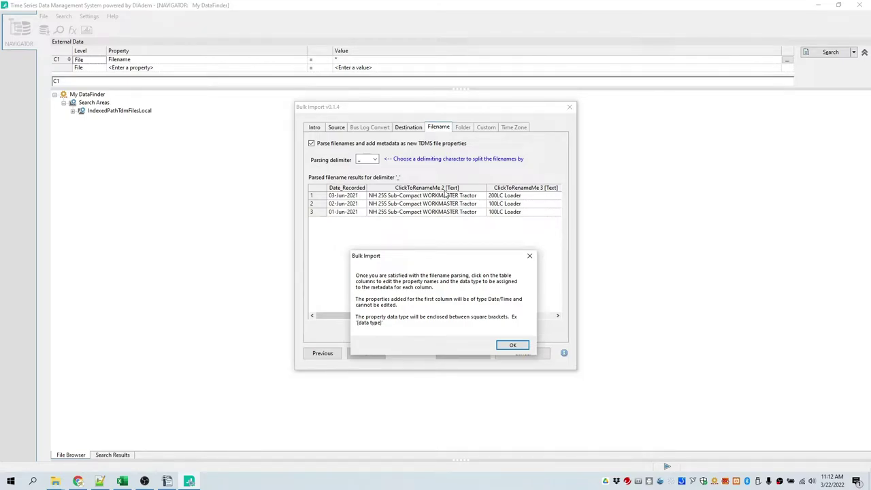
click(506, 345)
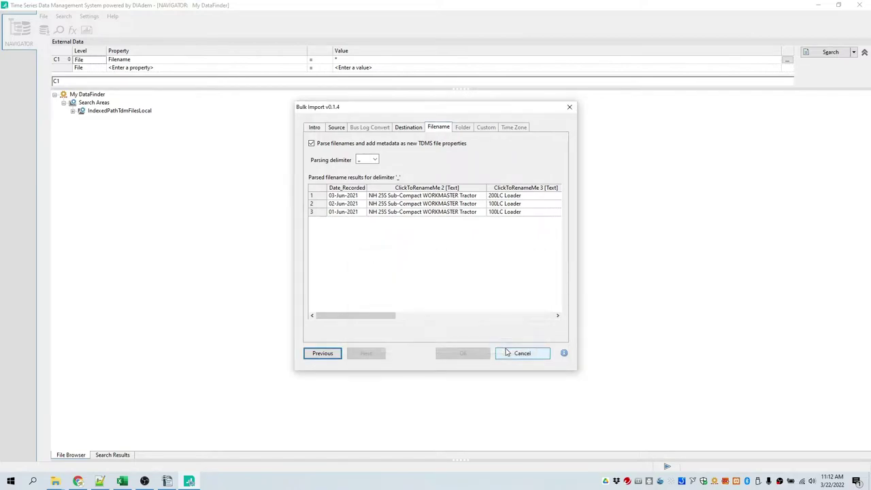
- Rename the parsed tractor name column as Product with the Text data type
click(433, 188)
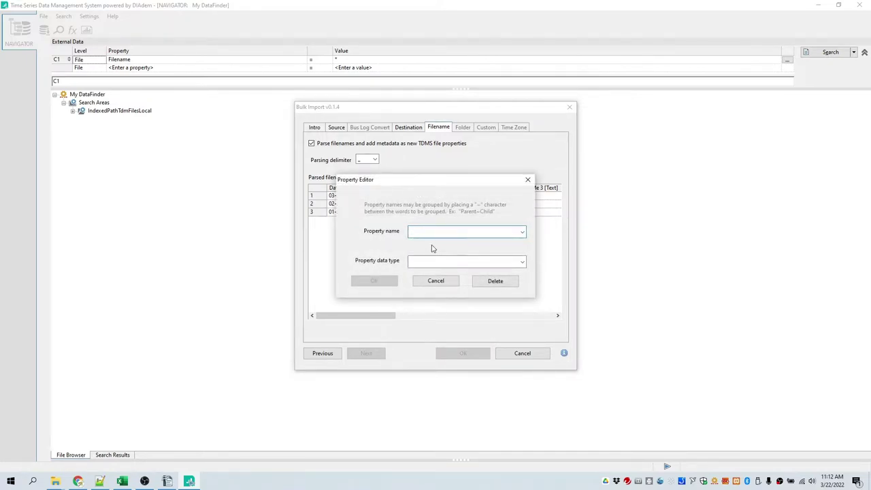
text(Product)
key(Tab)
click(430, 264)
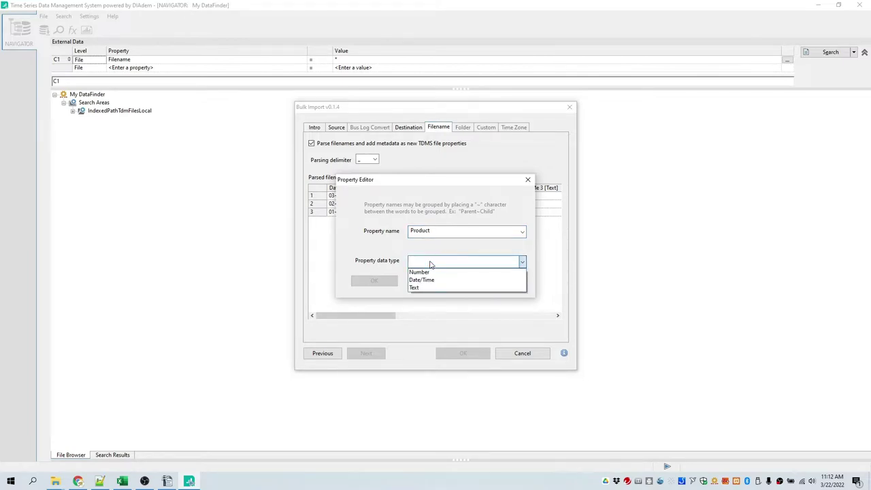
click(416, 287)
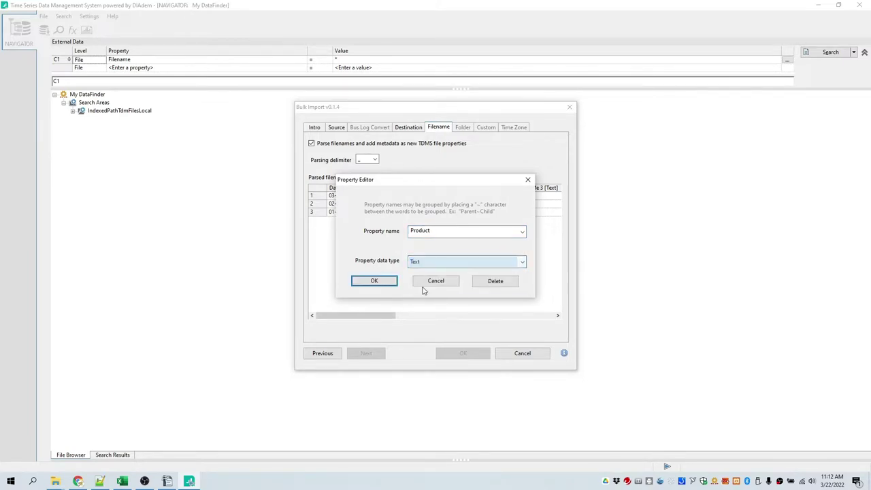
click(373, 281)
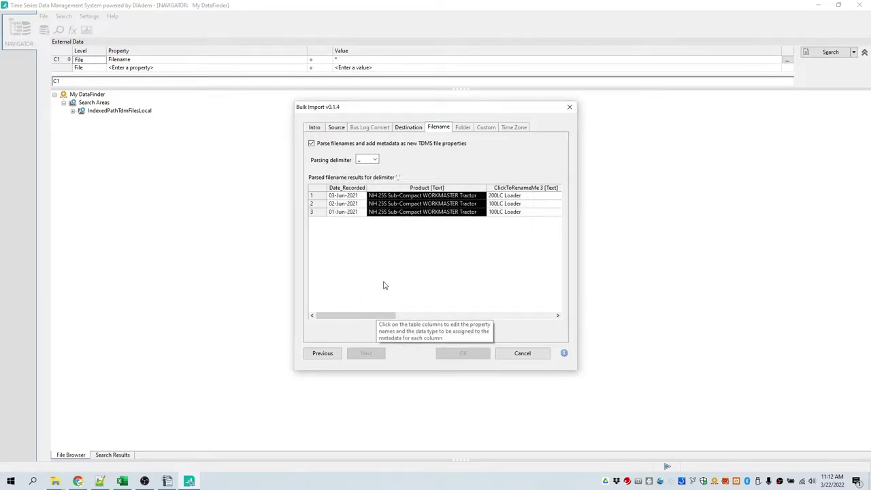
- Rename the parsed loader column as Implement with the Text data type
drag(377, 316, 416, 316)
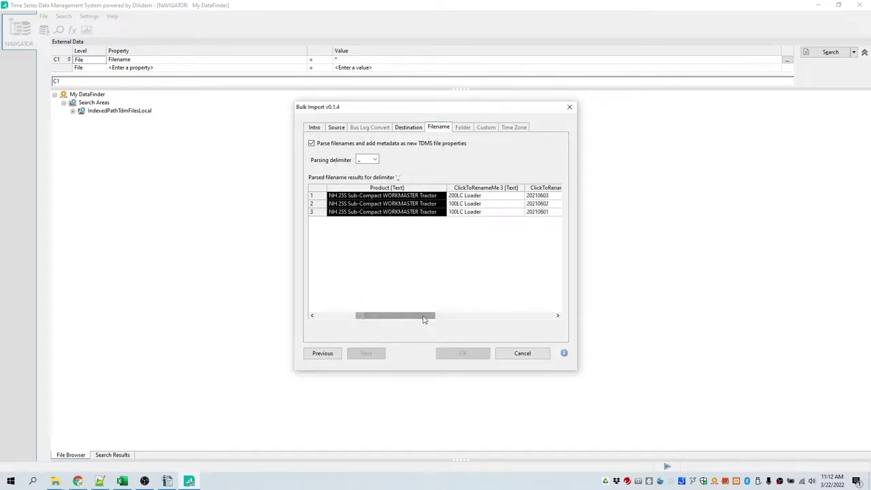
click(491, 188)
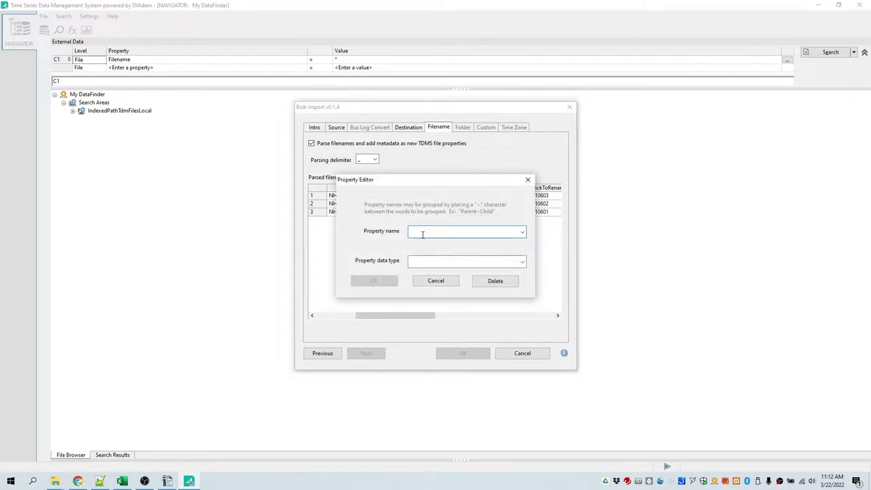
text(Implement)
key(Tab)
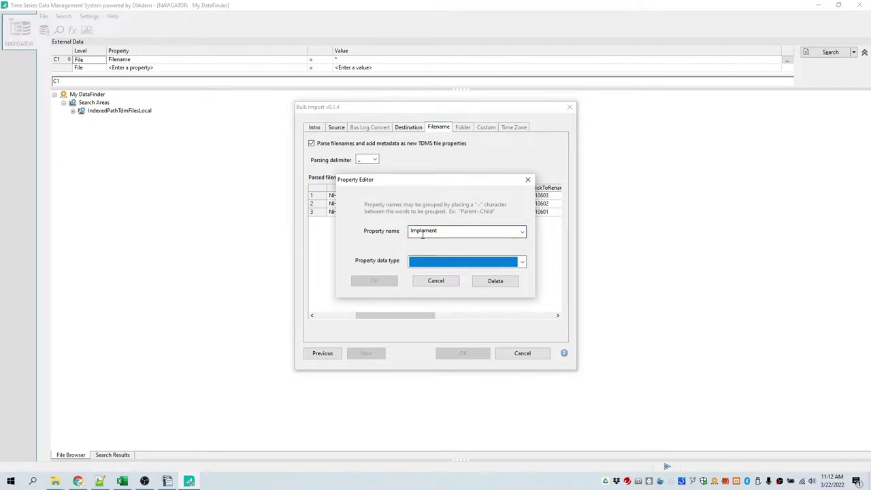
key(Return)
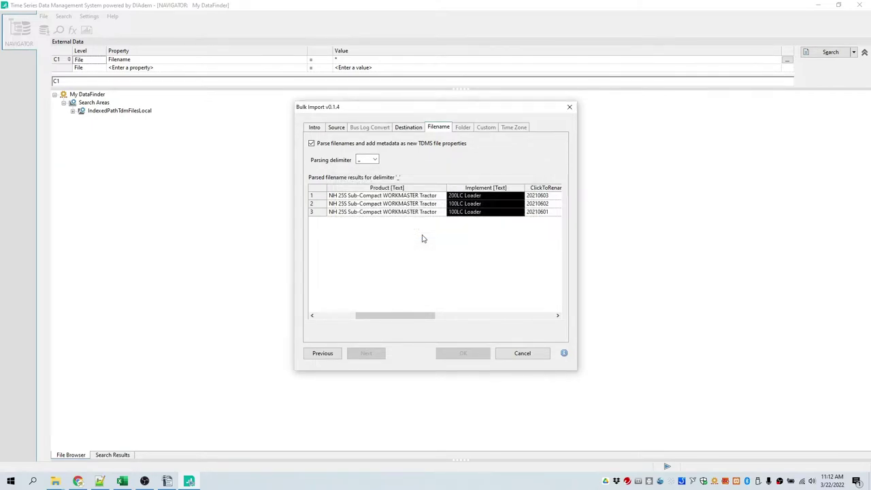
- Delete the redundant numeric date column, ClickToRenameMe 4, from the parsed filename results
drag(369, 316, 408, 316)
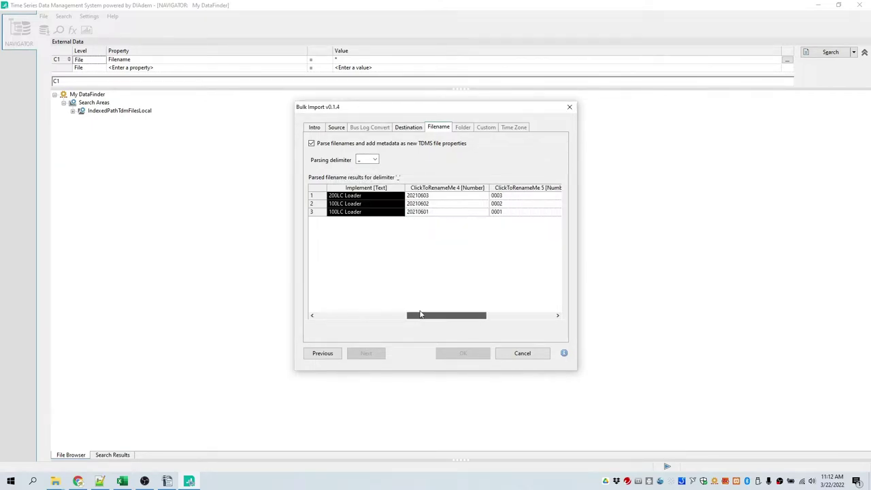
mouse_move(429, 317)
mouse_down()
mouse_move(337, 316)
mouse_move(430, 321)
mouse_up()
click(450, 188)
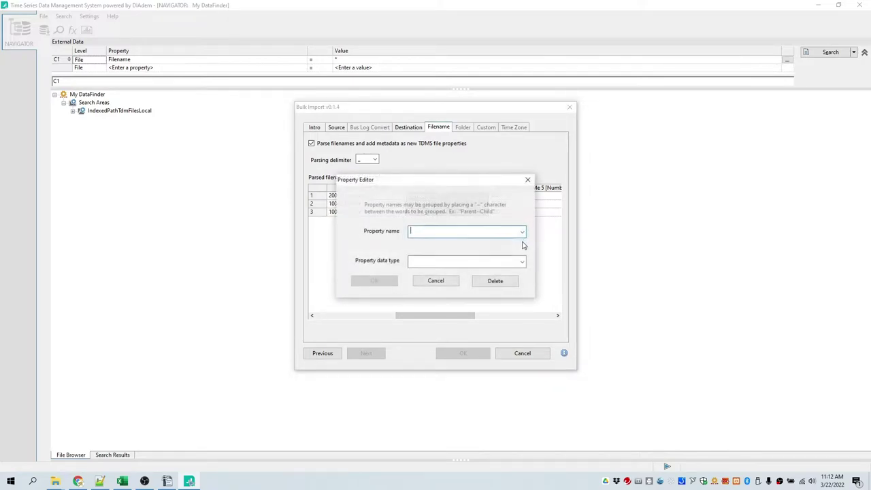
click(501, 283)
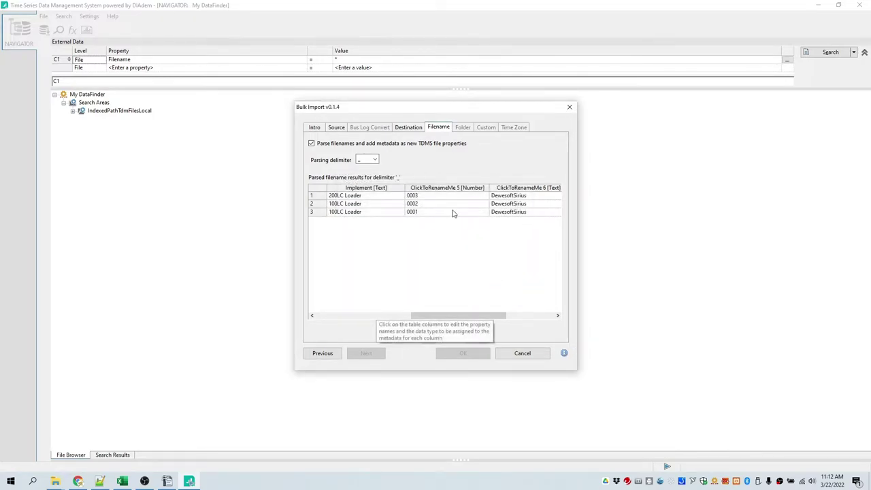
- Rename the four-digit number column as FileSequence with the Number data type
click(439, 188)
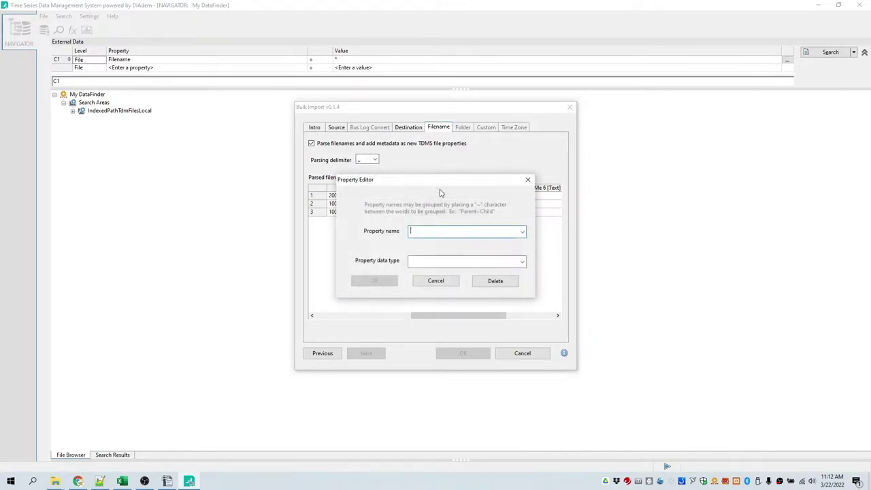
text(FileSequence)
key(Tab)
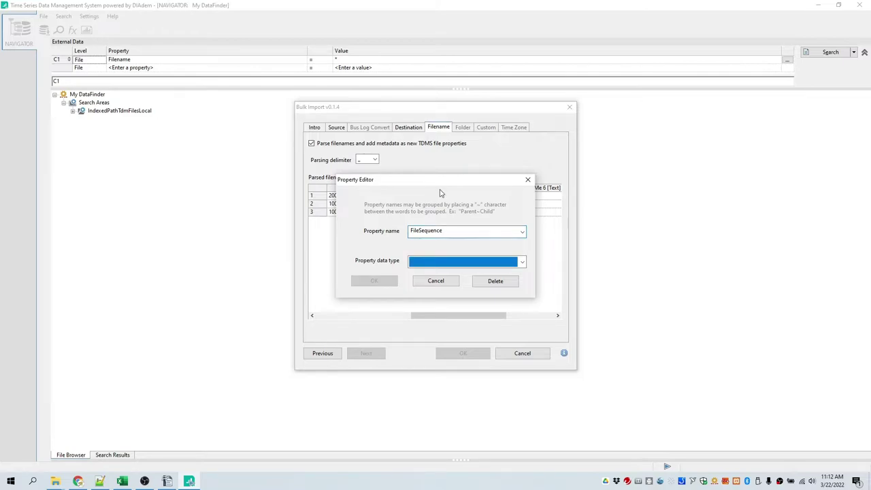
key(Down)
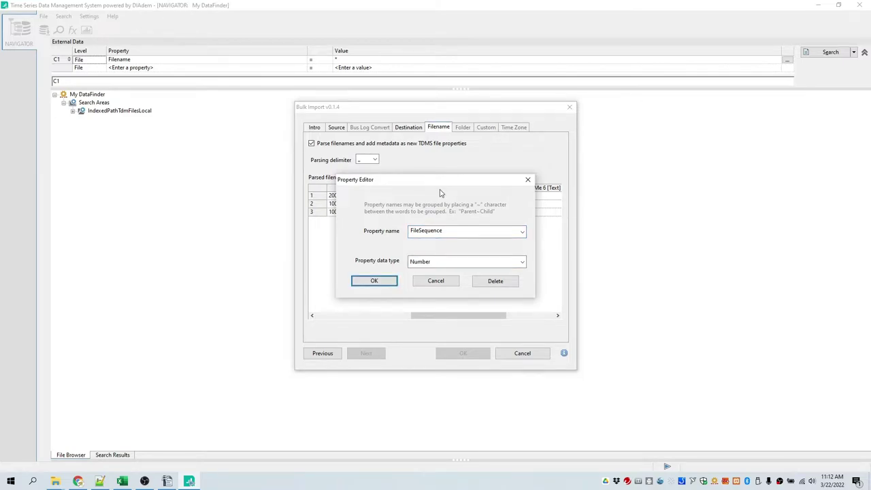
click(374, 282)
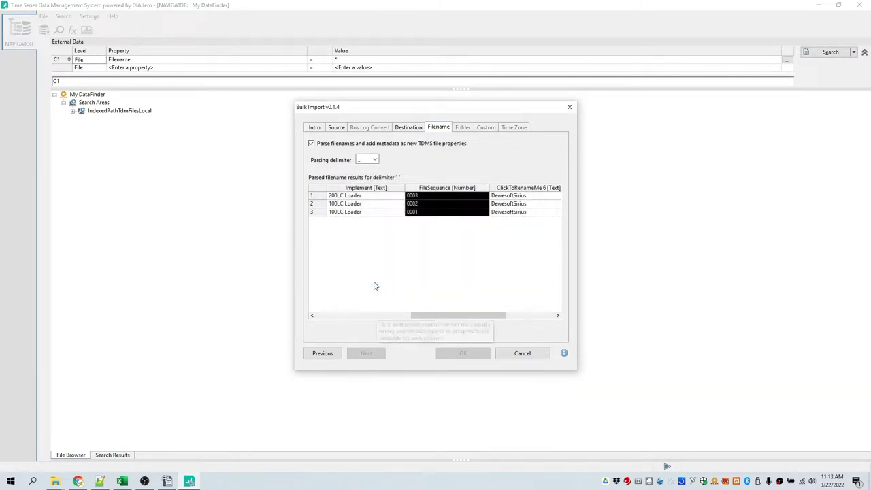
- Rename the DewesoftSirius column in the parsed filename results as DaqDevice with the Text data type
click(522, 188)
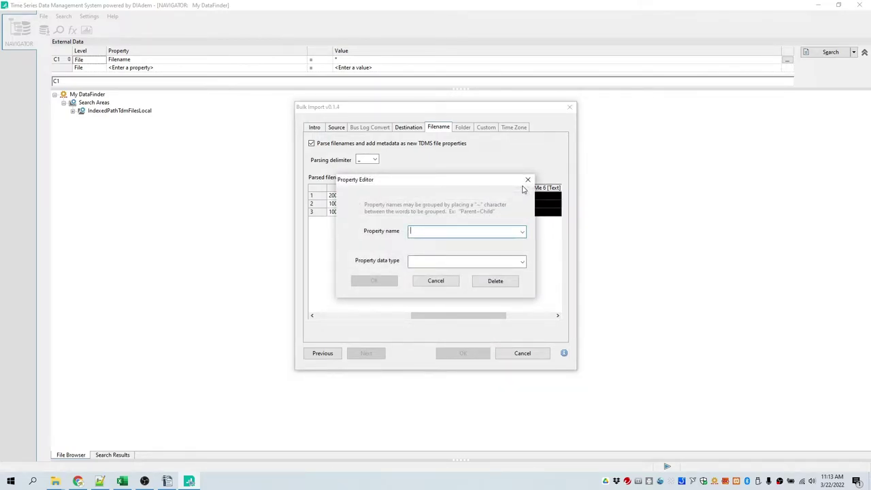
text(DaqDevice)
key(Tab)
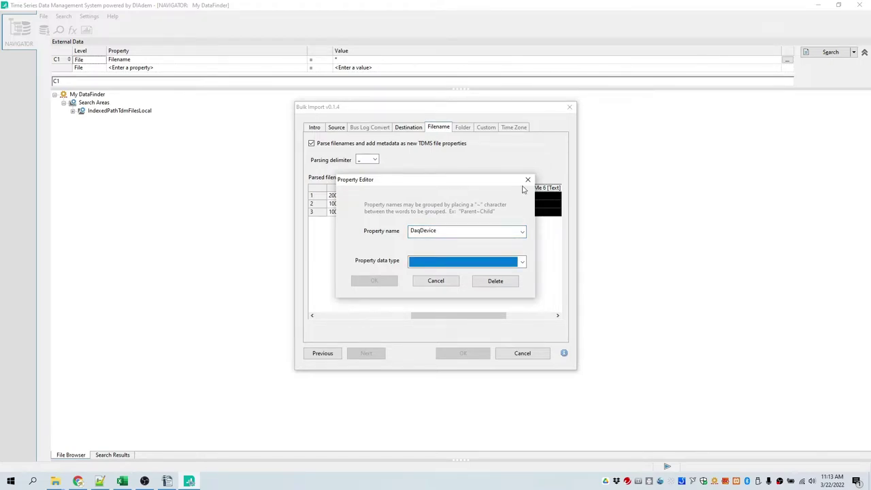
key(Down)
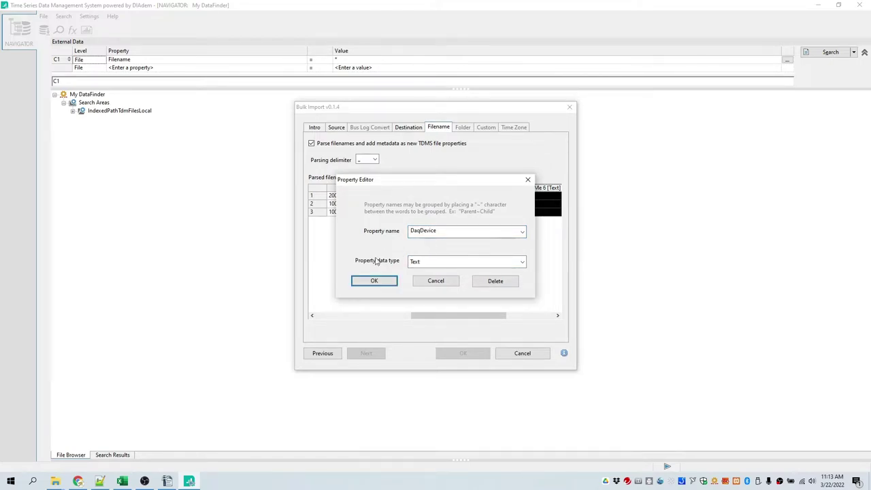
click(359, 281)
drag(449, 315, 344, 320)
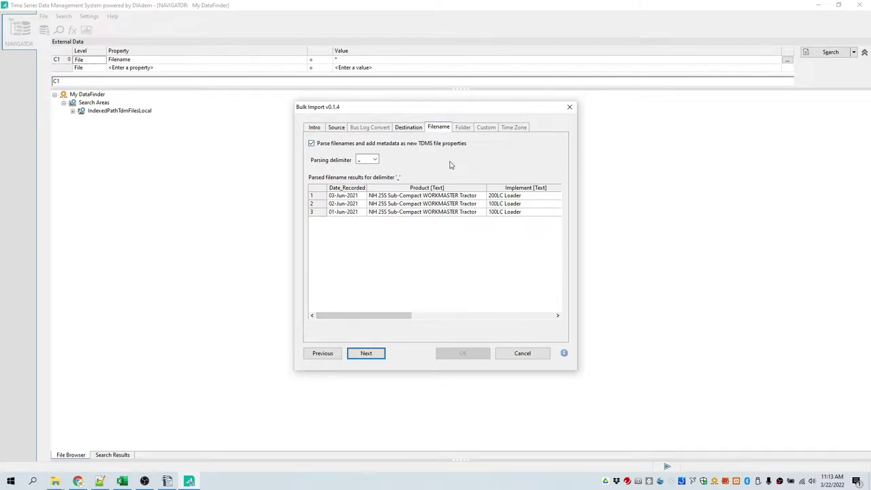
- Proceed to the source folder metadata and delete the DewesoftSirius property row, ClickToRenameMe8
click(366, 355)
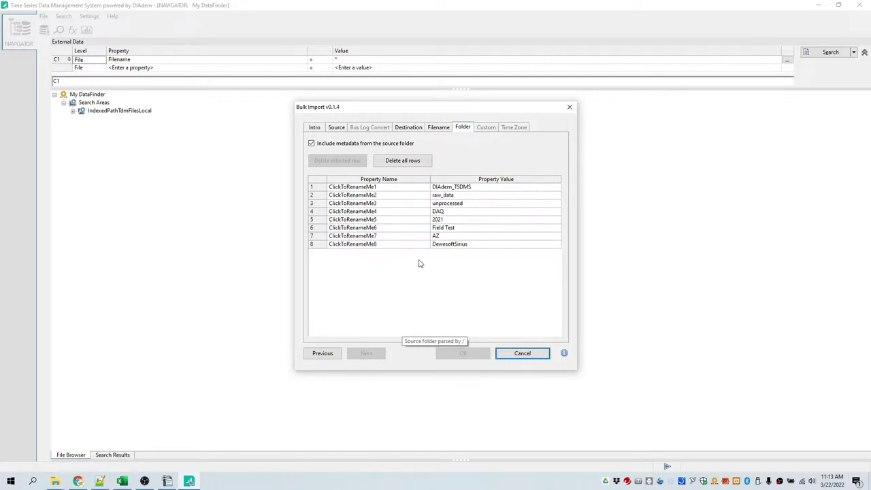
click(345, 245)
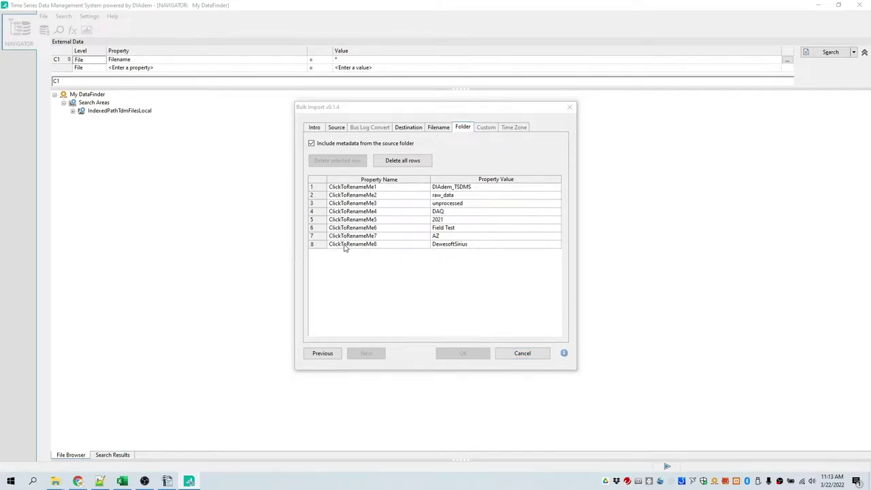
click(493, 281)
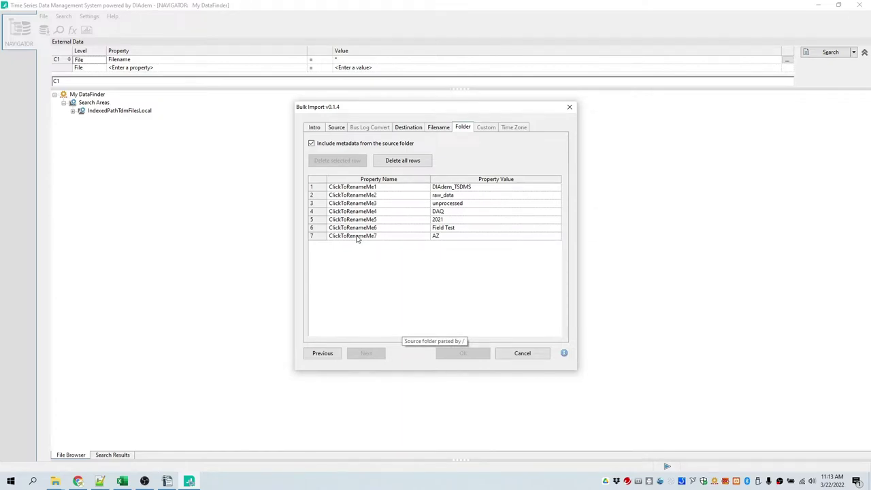
- Rename the source folder property holding AZ as TestLocation with the Text data type
click(354, 236)
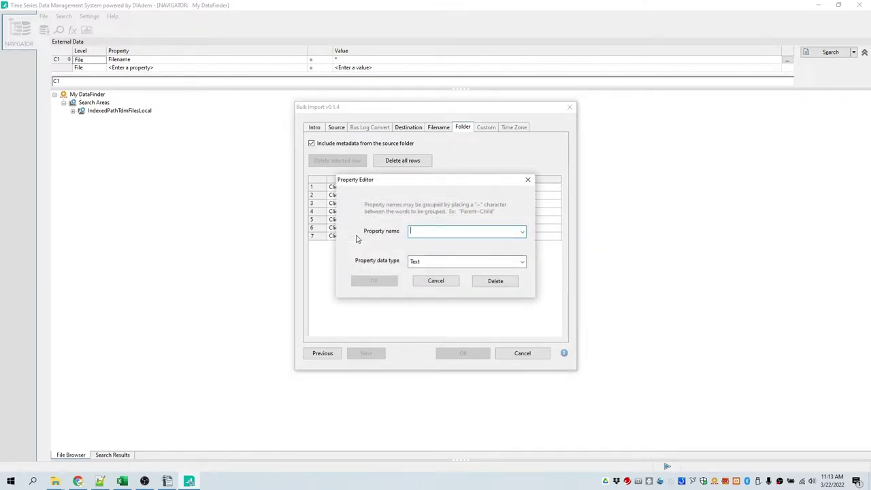
text(TestLocation)
key(Tab)
key(Tab)
key(Return)
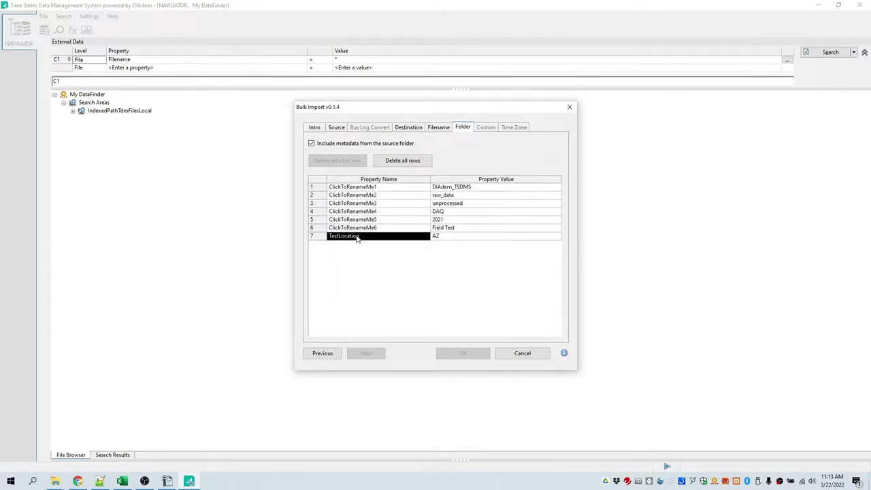
- Rename the source folder property holding Field Test as TestType with the Text data type
click(348, 231)
text(TestType)
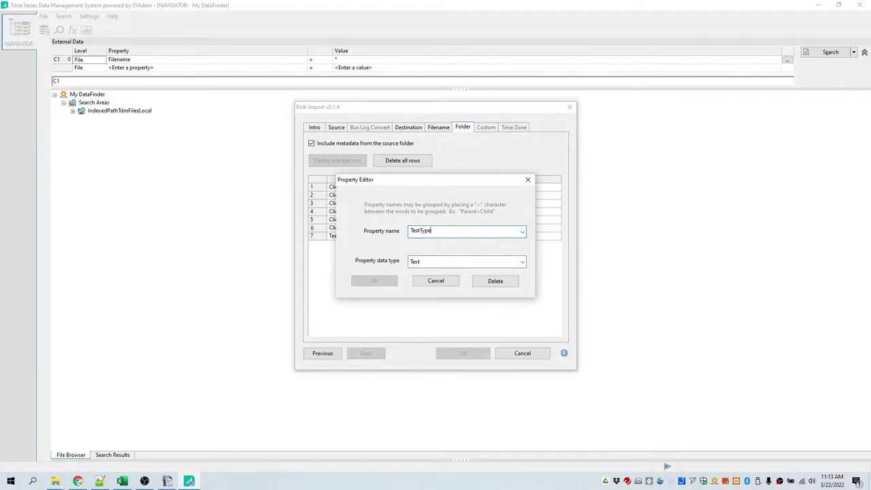
key(Tab)
key(Tab)
key(Return)
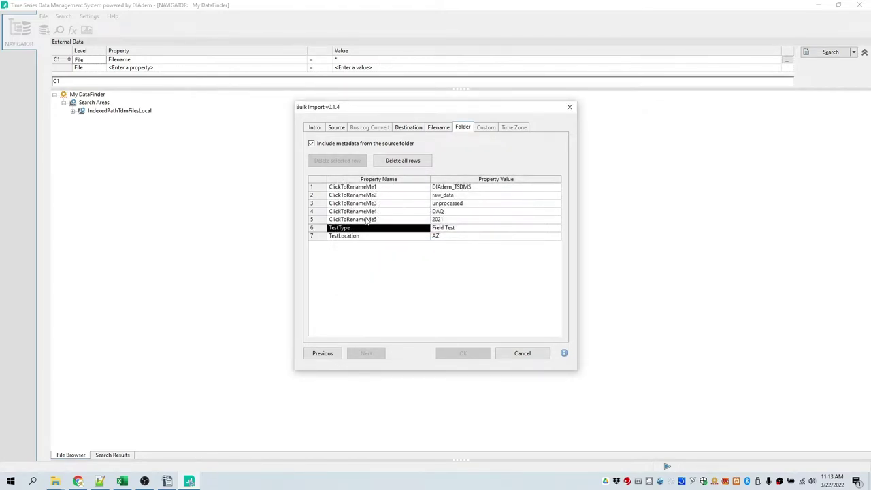
- Rename the source folder property holding 2021 as TestYear with the Number data type
click(367, 220)
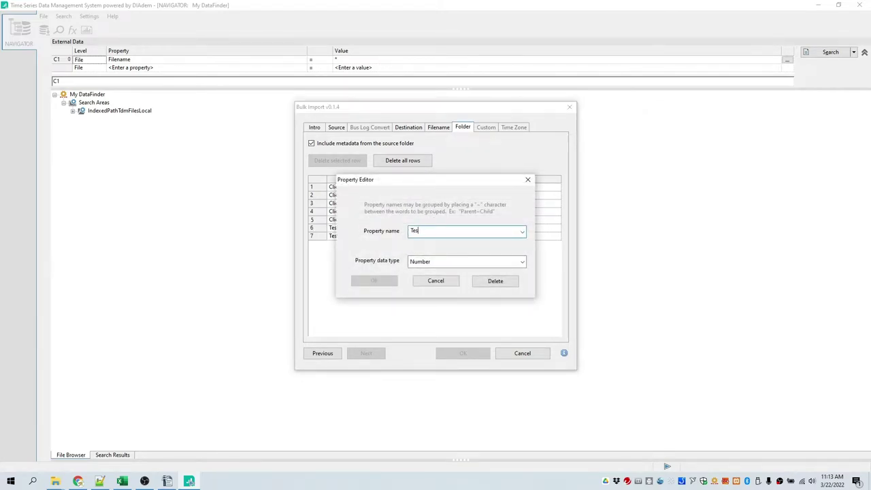
key(Tab)
key(Tab)
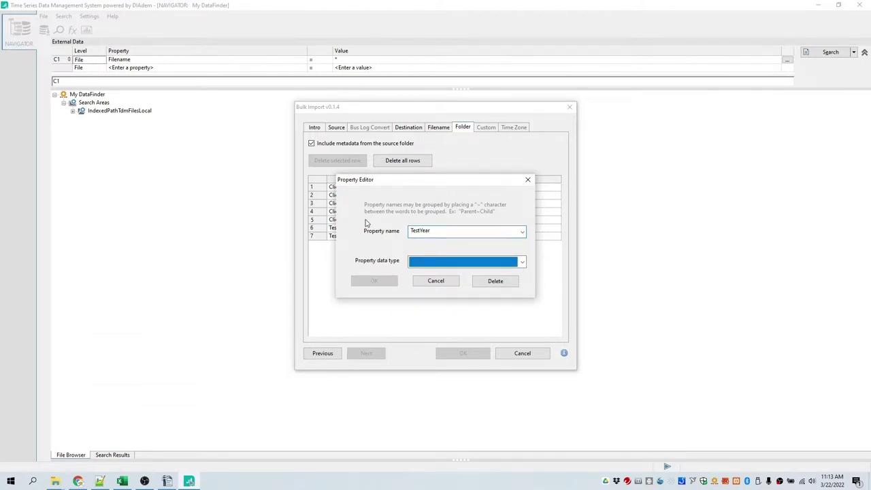
key(Return)
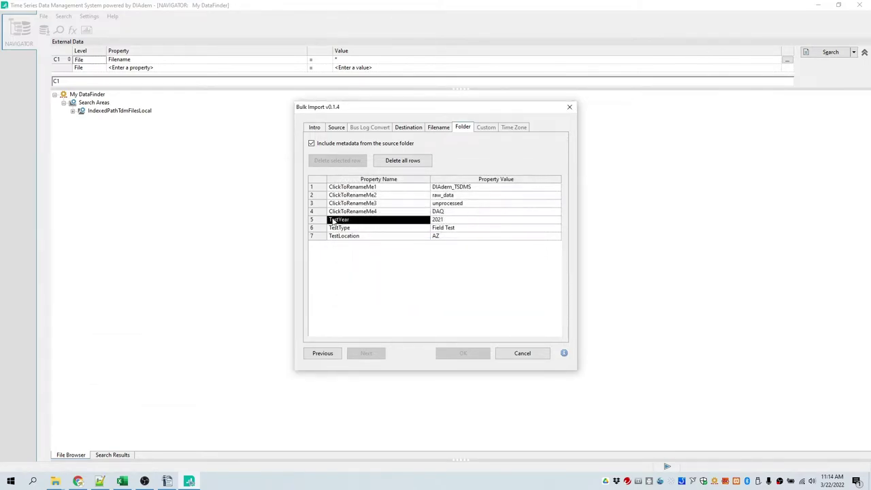
- Delete the unneeded DAQ, unprocessed, raw_data and DIAdem_TSDMS rows from the source folder properties
click(320, 212)
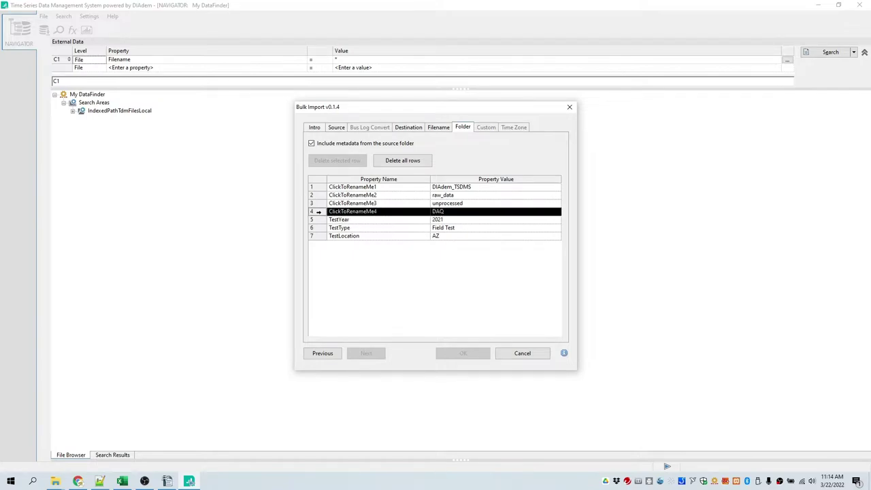
click(343, 162)
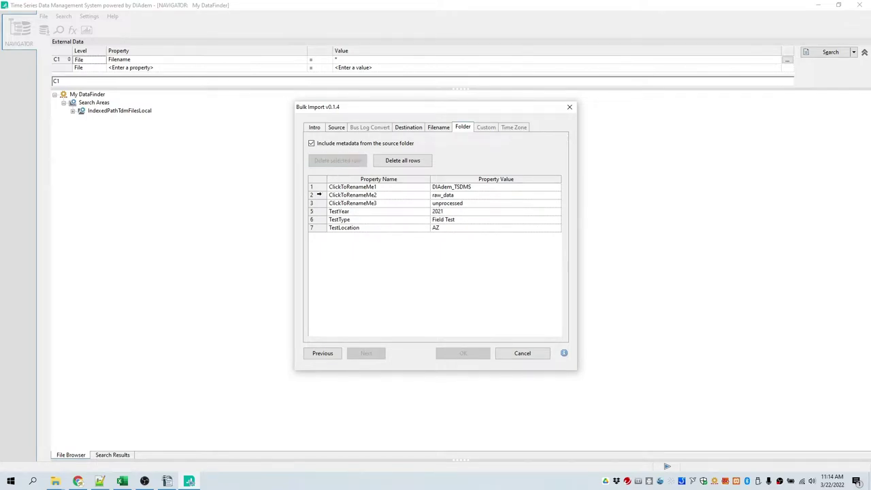
click(320, 203)
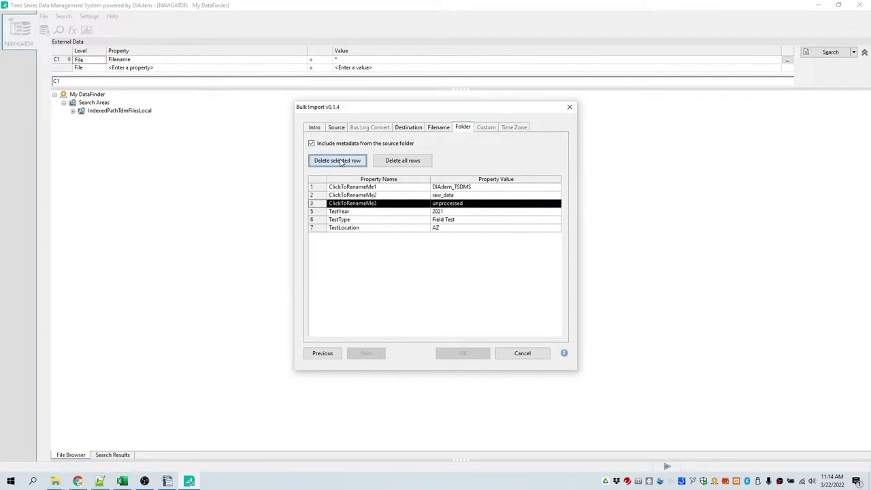
click(342, 163)
click(318, 194)
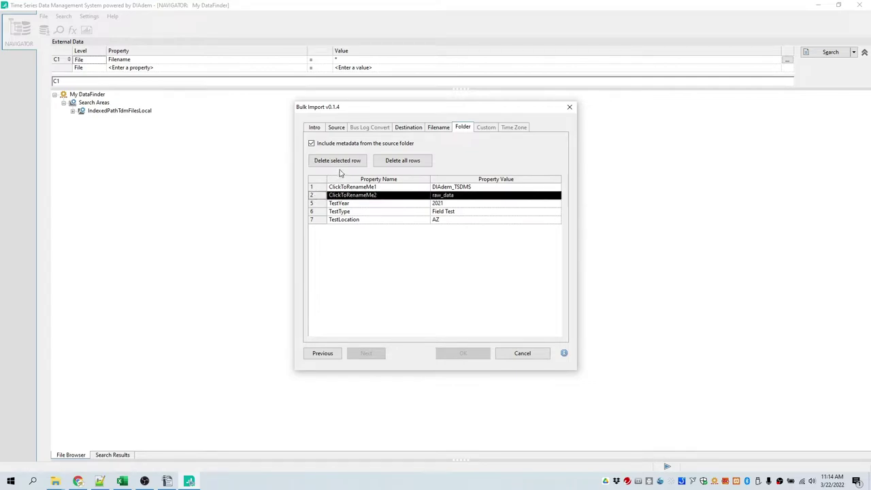
click(342, 162)
click(320, 186)
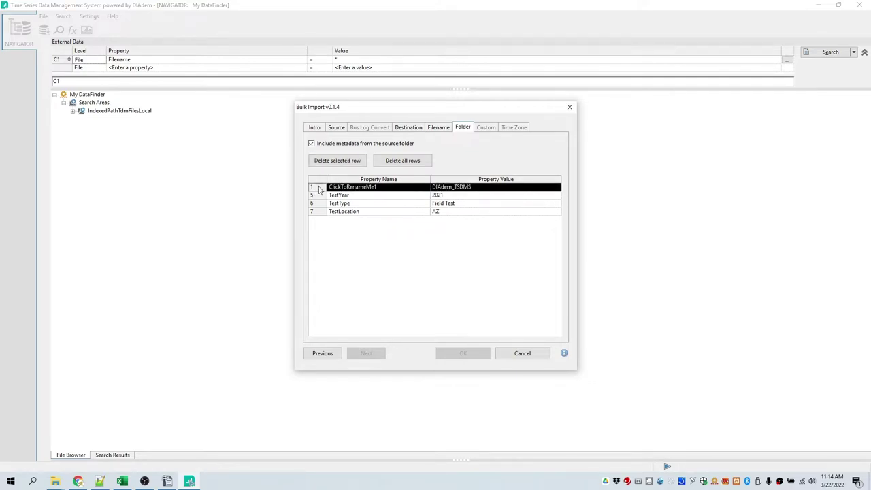
click(343, 165)
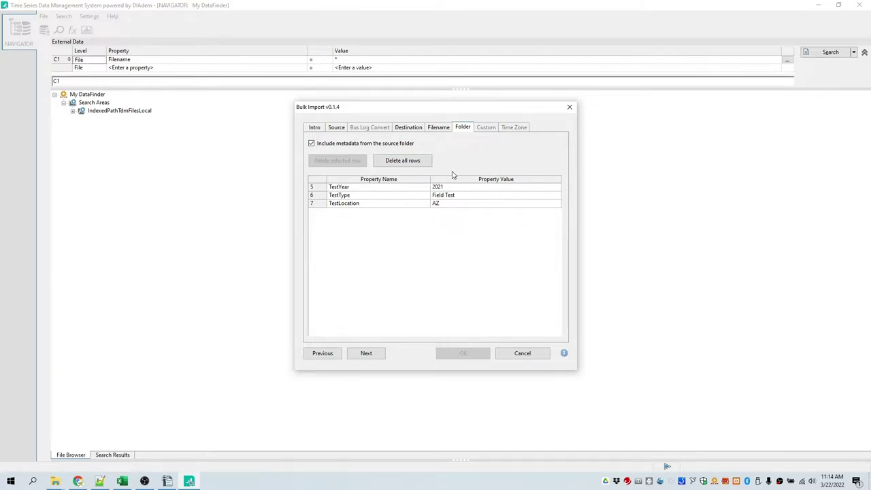
- Accept the custom properties from the JSON file, keep the time zone offset as unknown, and run the bulk import
click(366, 353)
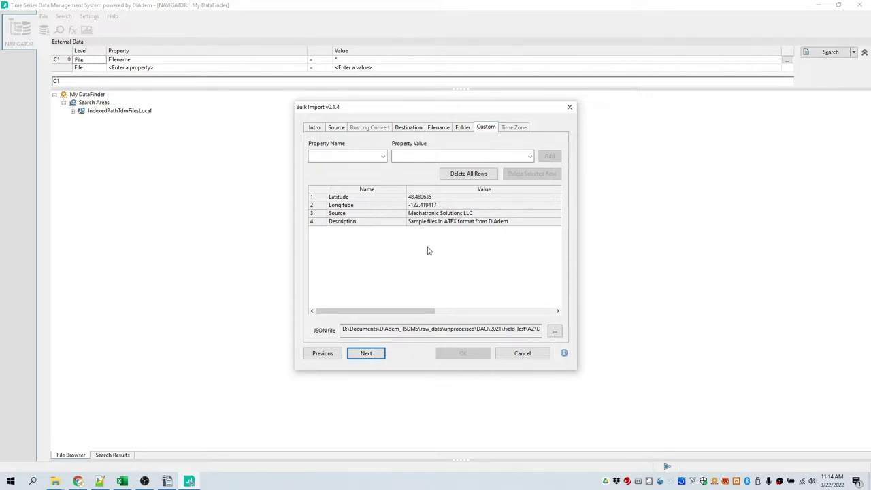
click(366, 353)
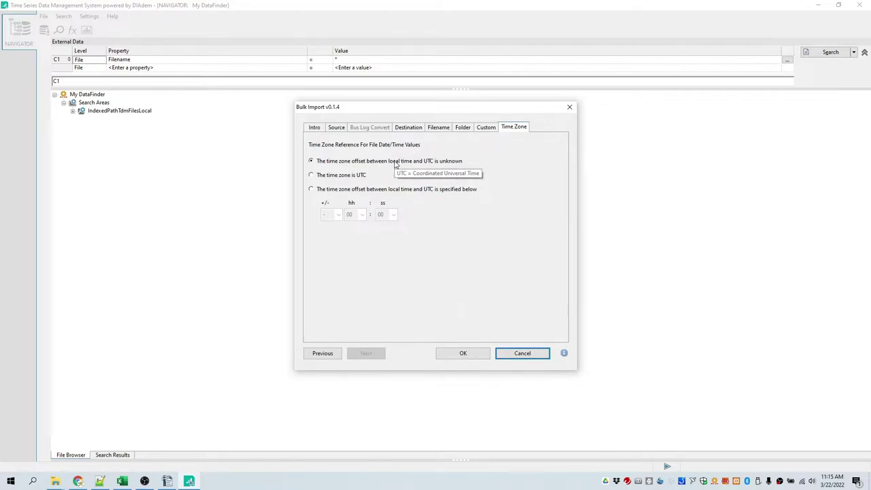
click(457, 358)
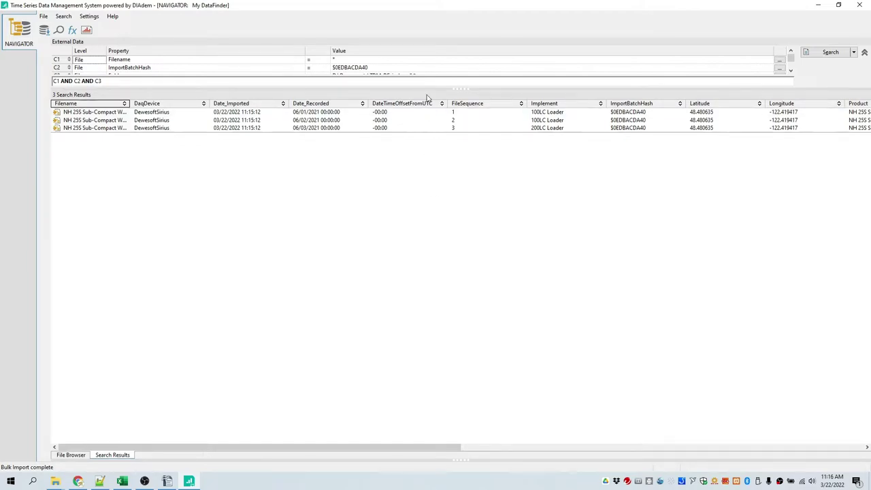
- Enlarge the search conditions area and review all metadata columns of the imported files in the search results
drag(435, 91, 435, 132)
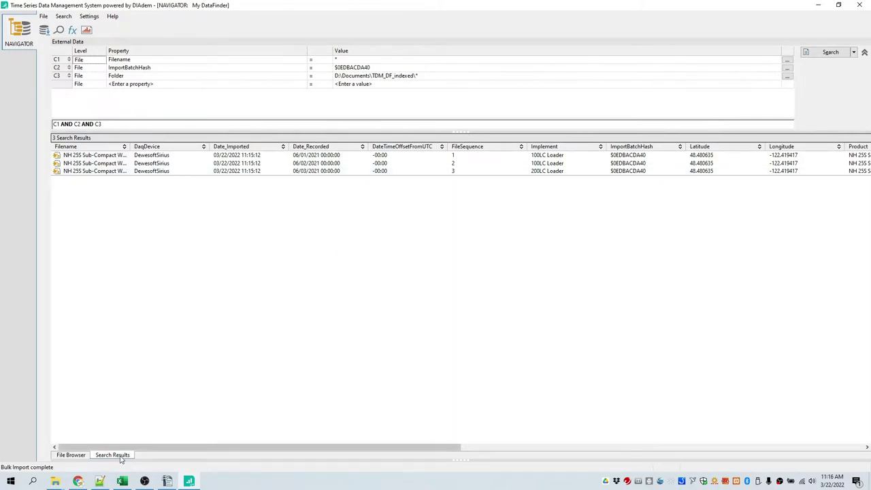
drag(145, 451, 414, 441)
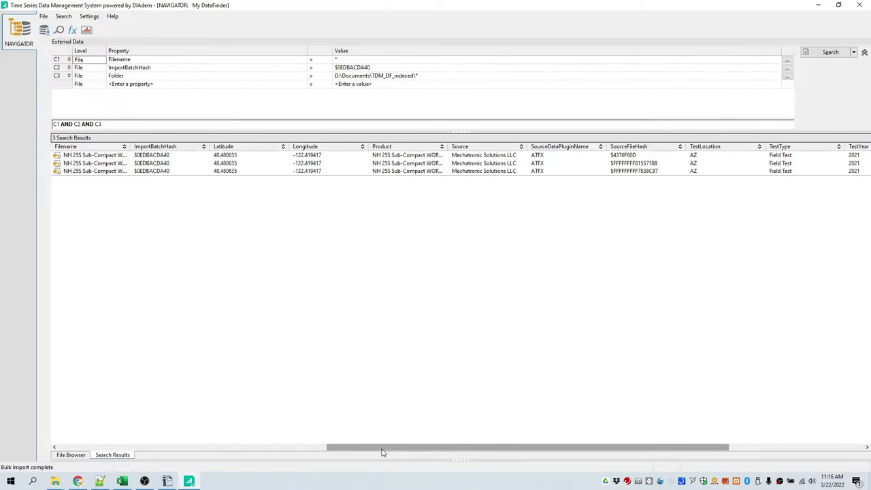
drag(388, 452, 100, 437)
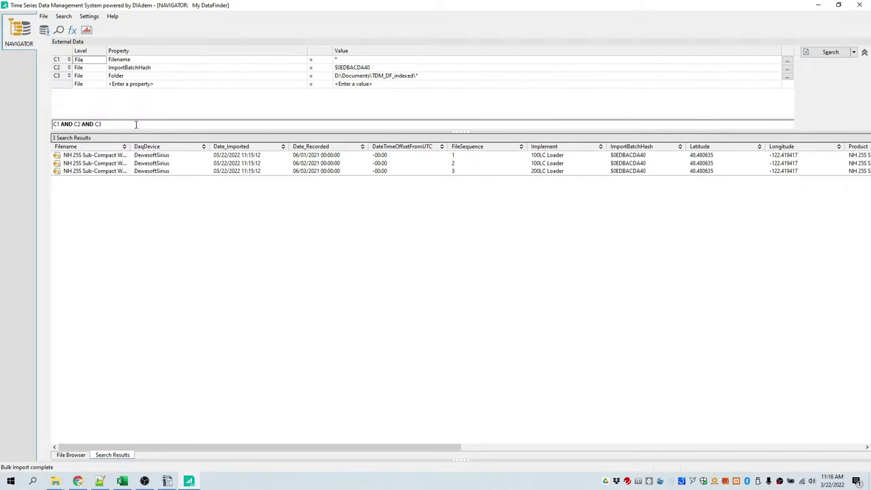
- Exit TSDMS, launch NI DIAdem 2021 and dismiss its limited licence notice
click(43, 16)
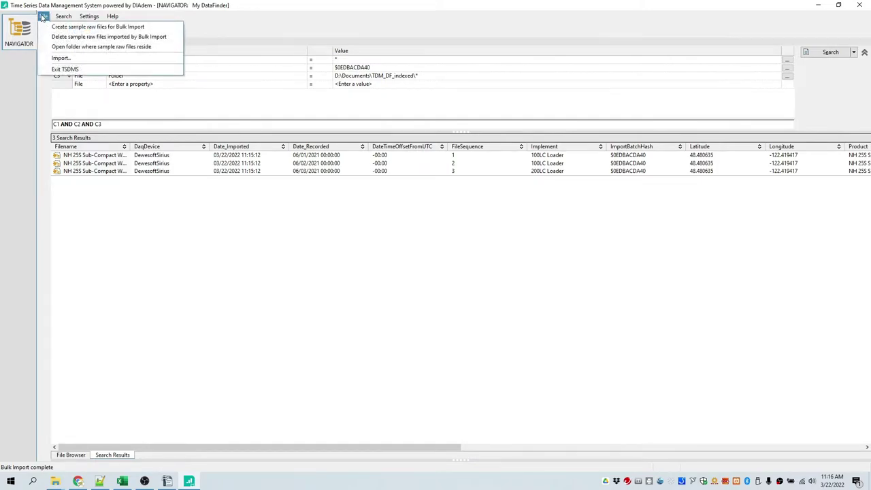
click(65, 70)
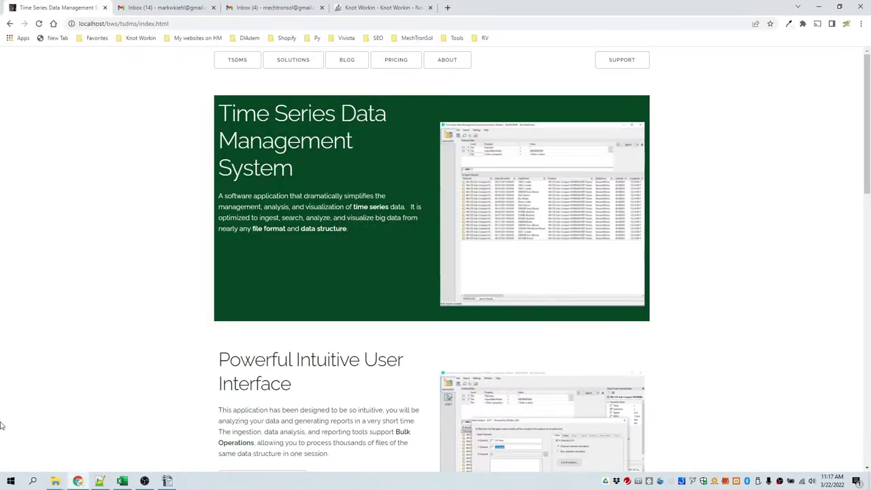
click(5, 484)
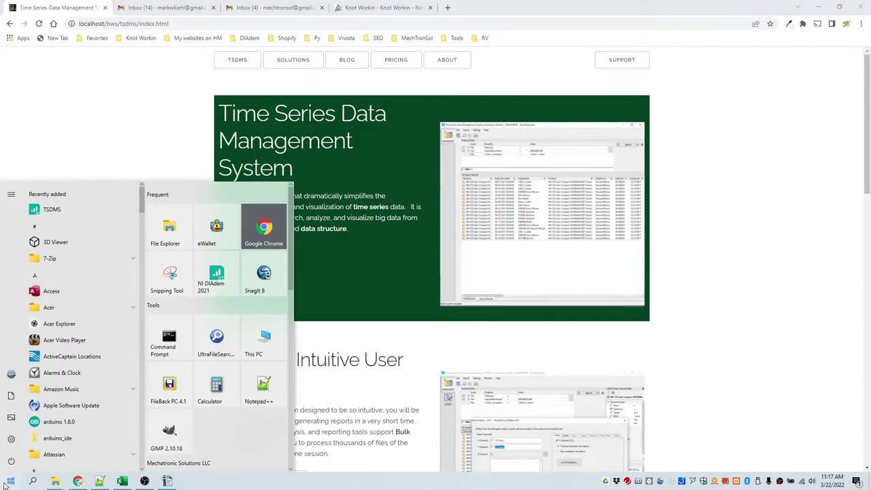
click(210, 288)
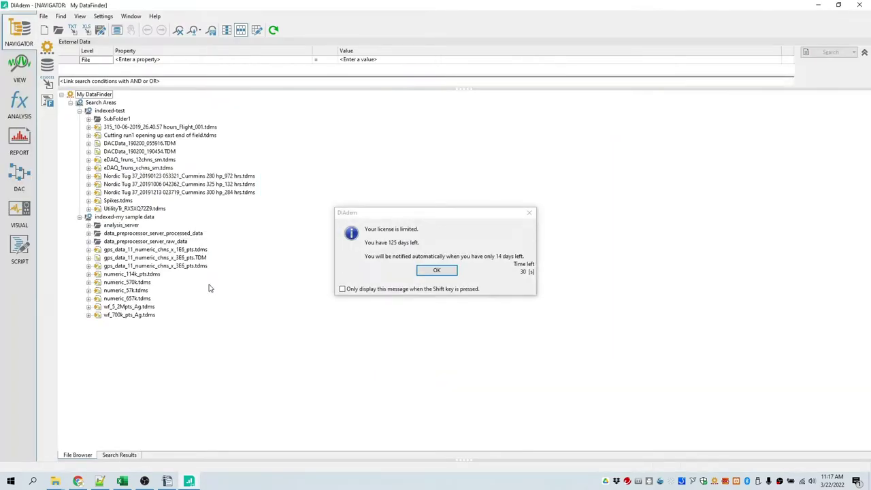
click(439, 271)
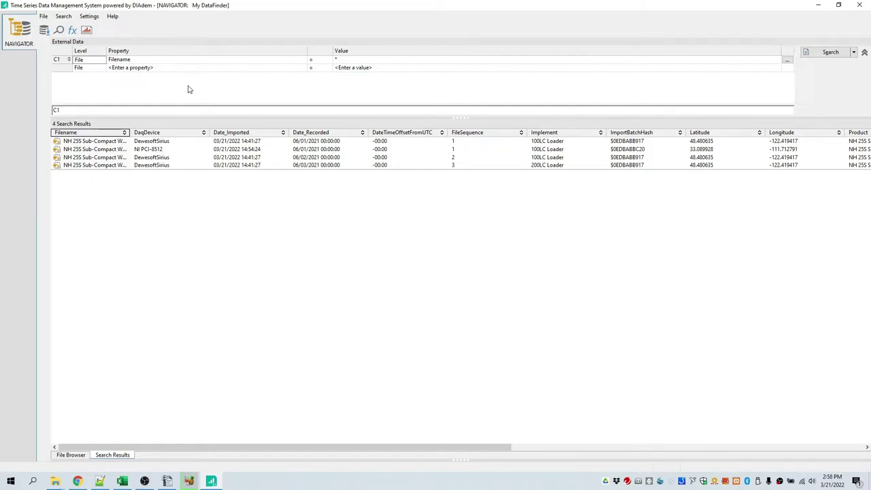
click(43, 16)
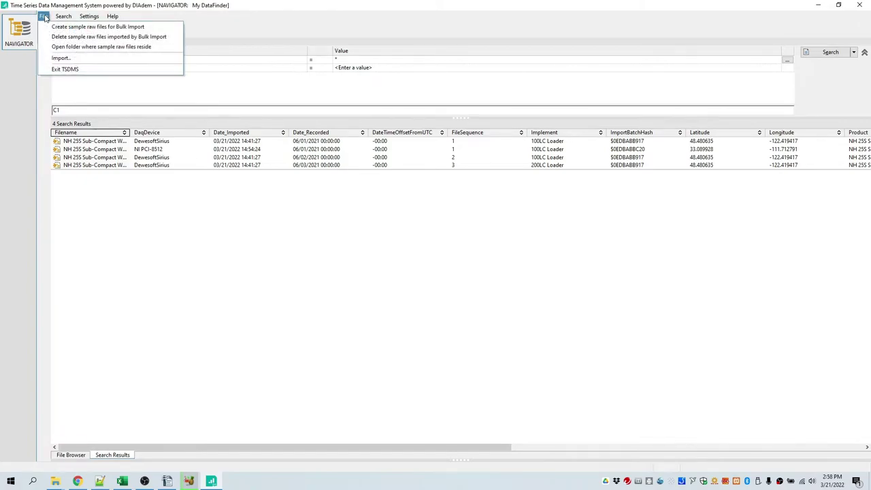
mouse_move(63, 16)
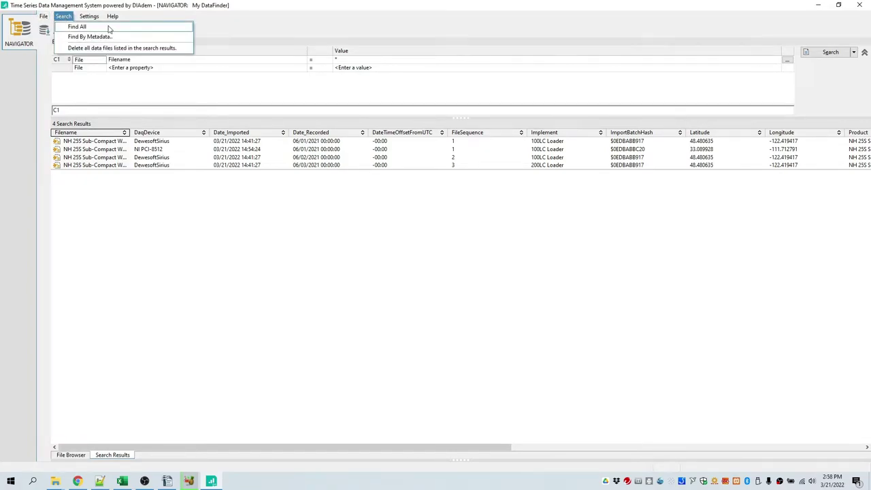
click(158, 96)
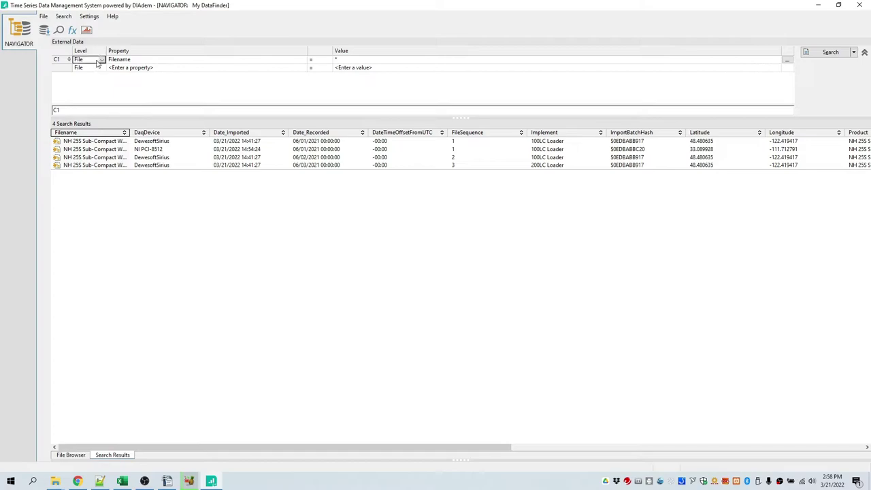
- Search the files by metadata using the condition ImportBatchHash = $0EDBABB917, and finish the search
click(59, 32)
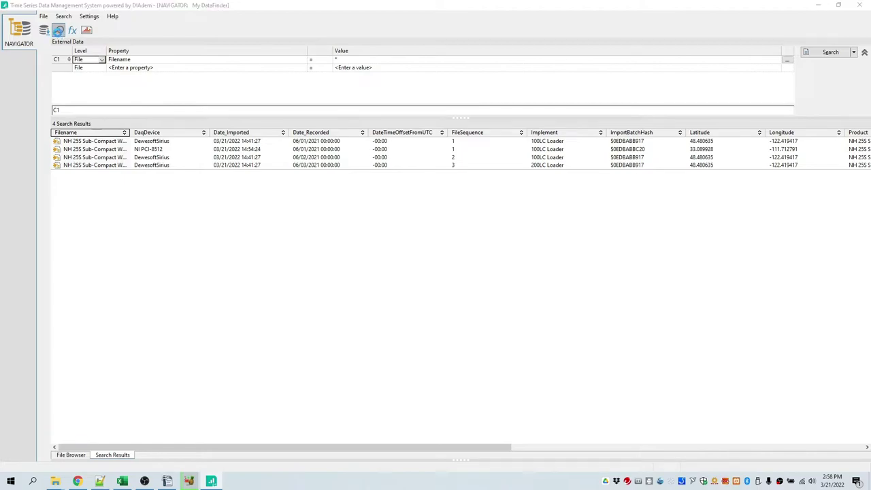
click(58, 32)
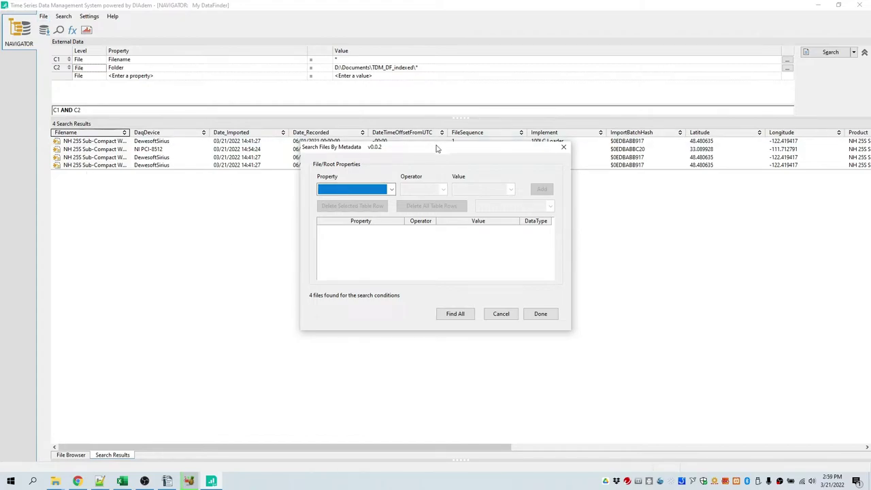
click(382, 192)
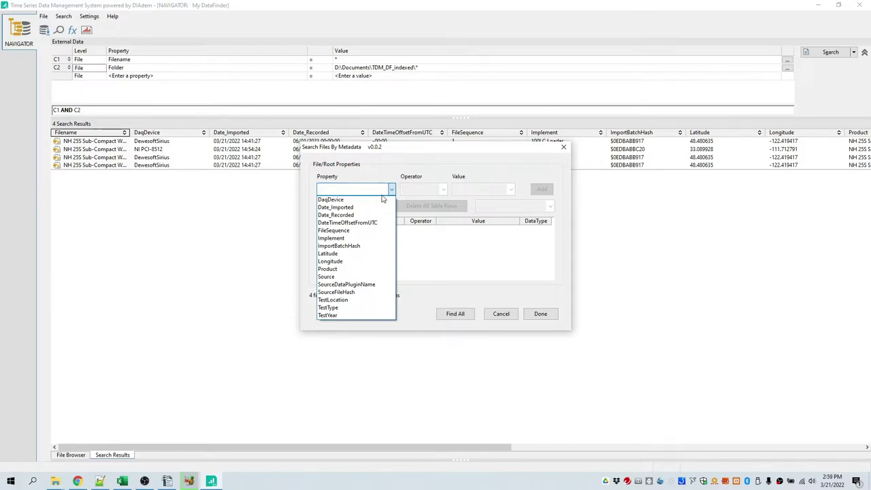
click(354, 245)
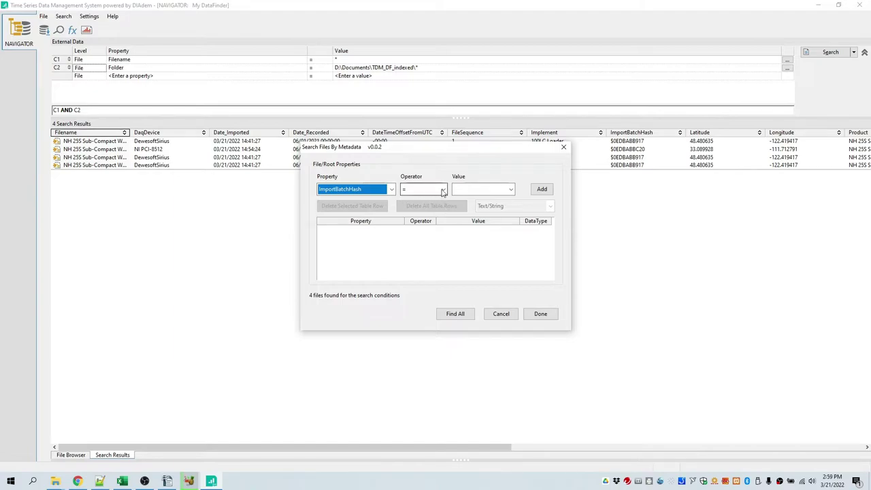
click(444, 190)
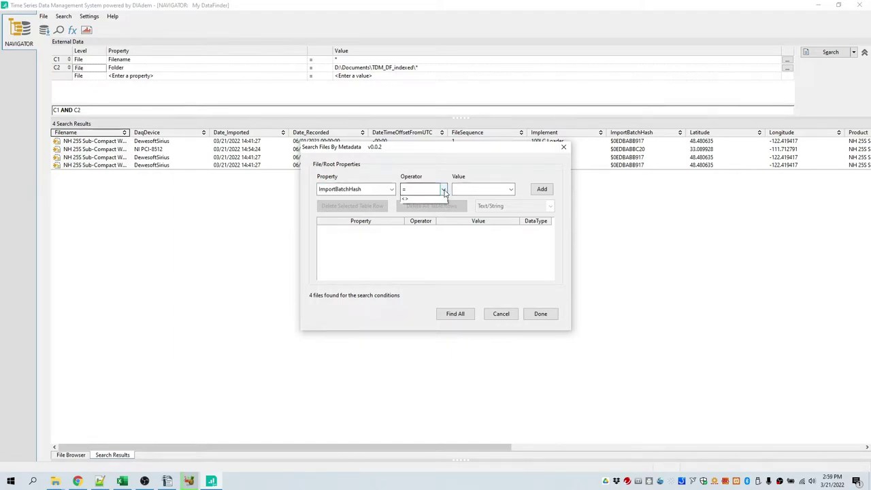
click(444, 191)
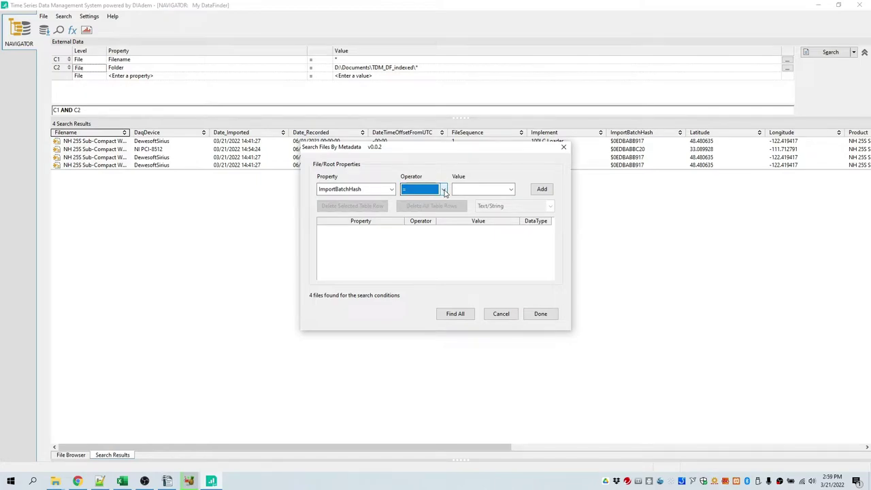
click(513, 193)
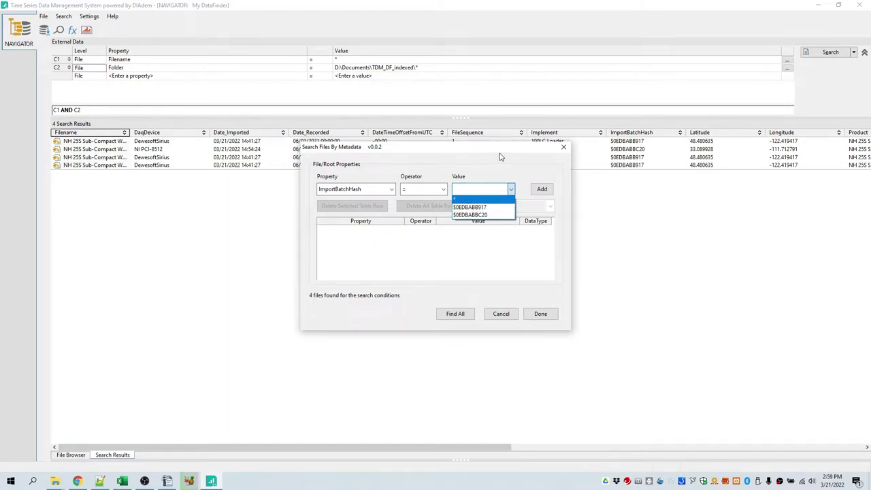
click(487, 208)
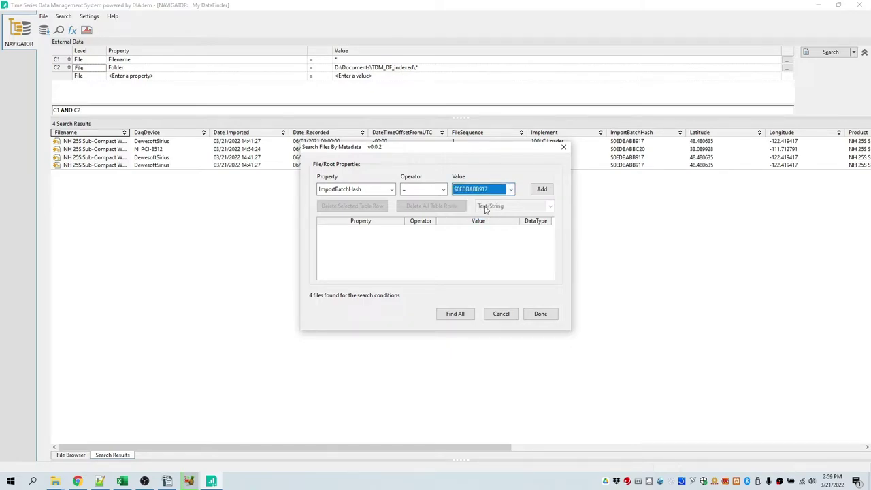
drag(511, 154, 552, 200)
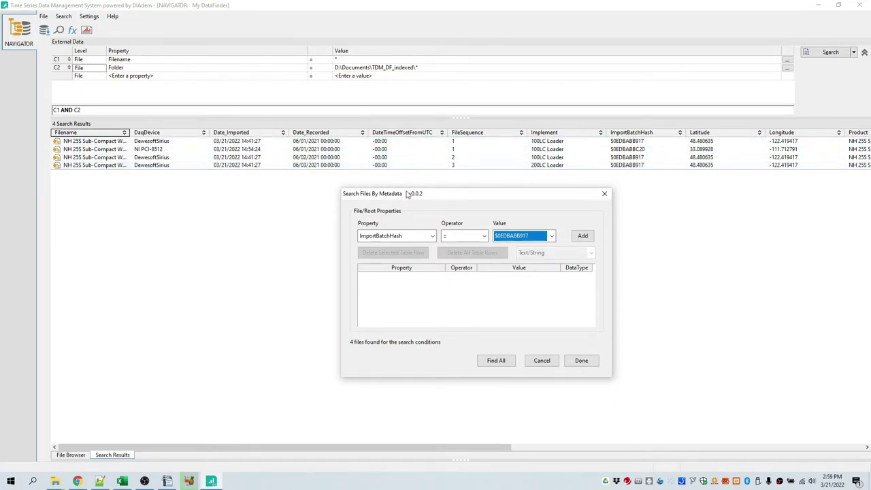
click(583, 236)
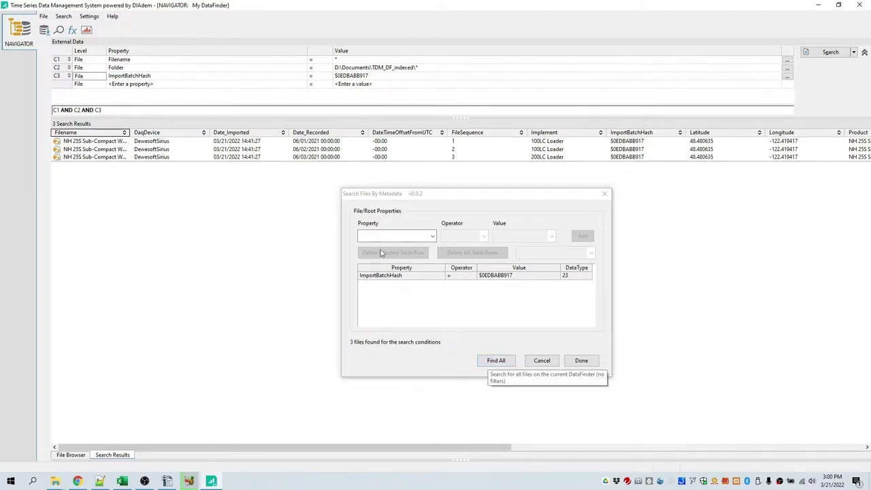
click(582, 362)
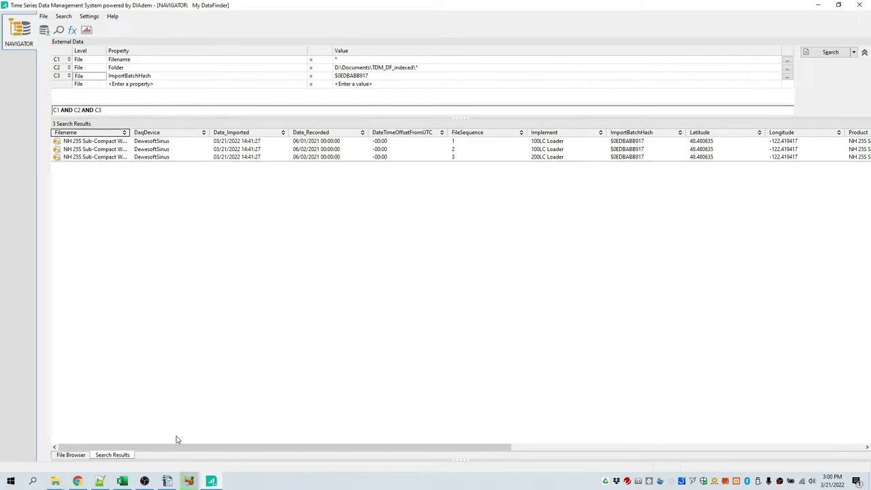
- Start a bulk analysis of the search results and assign the Speed channel from the NumericLinear group as the Y channel
mouse_move(145, 481)
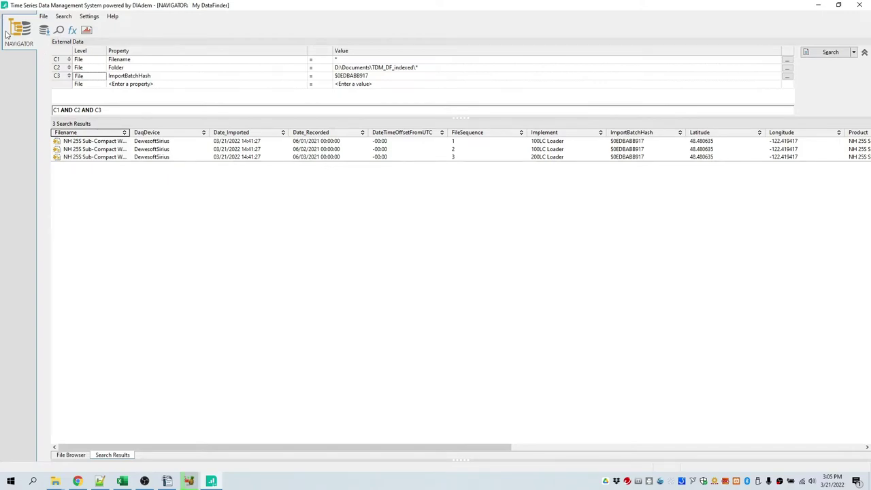
click(72, 31)
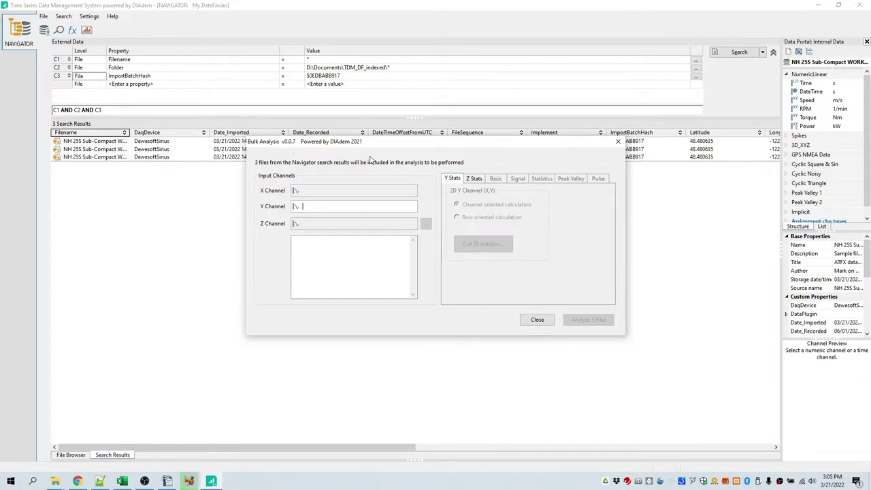
mouse_move(454, 171)
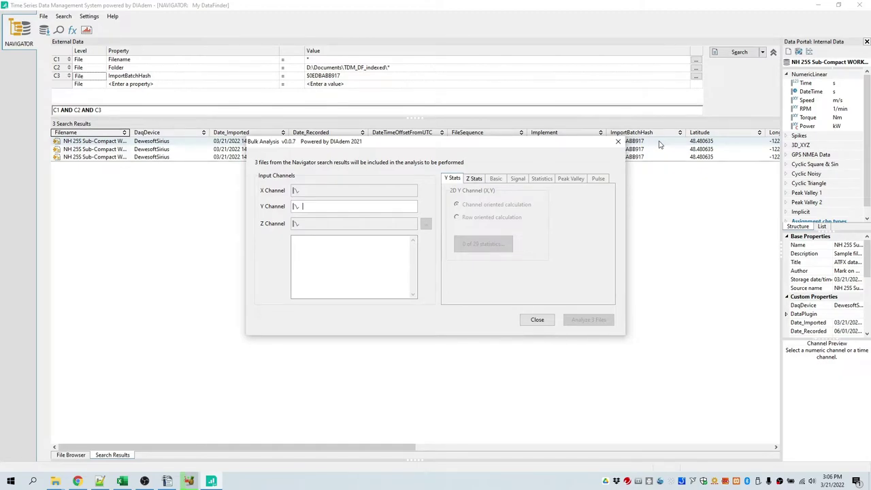
click(819, 102)
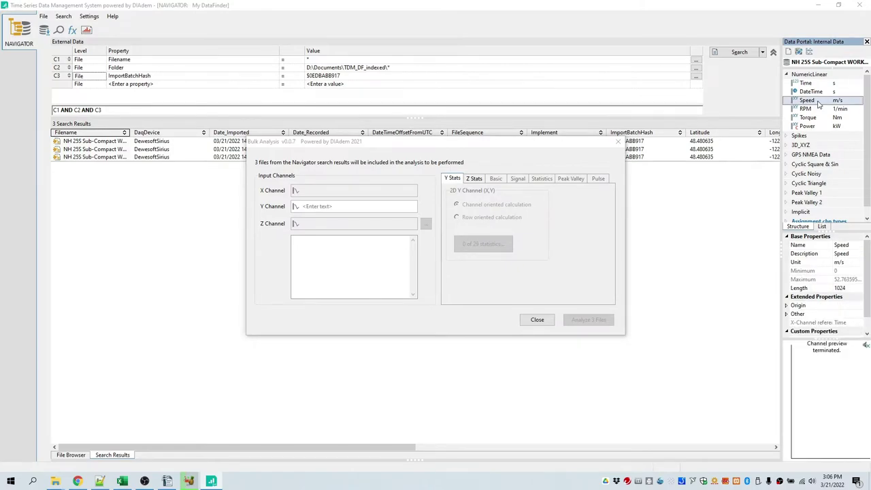
drag(819, 102, 379, 207)
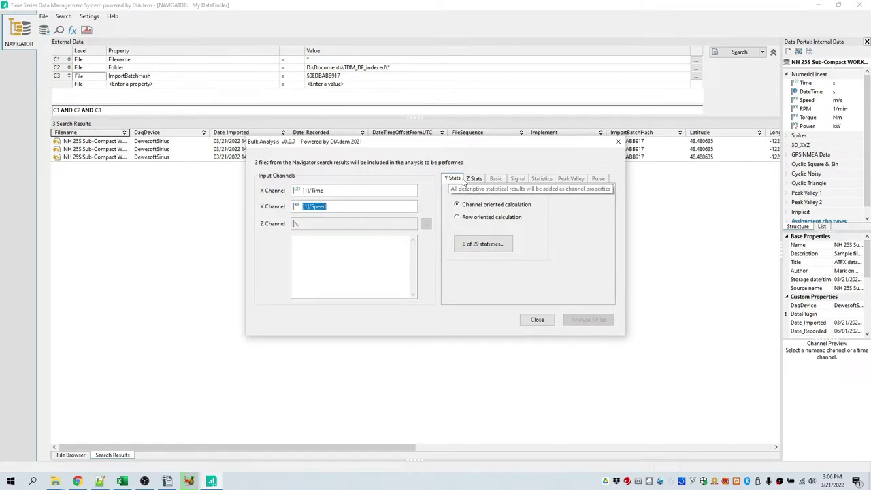
- Include the Minimum and Maximum statistics for the Speed channel and run the bulk analysis on the 3 files
click(484, 244)
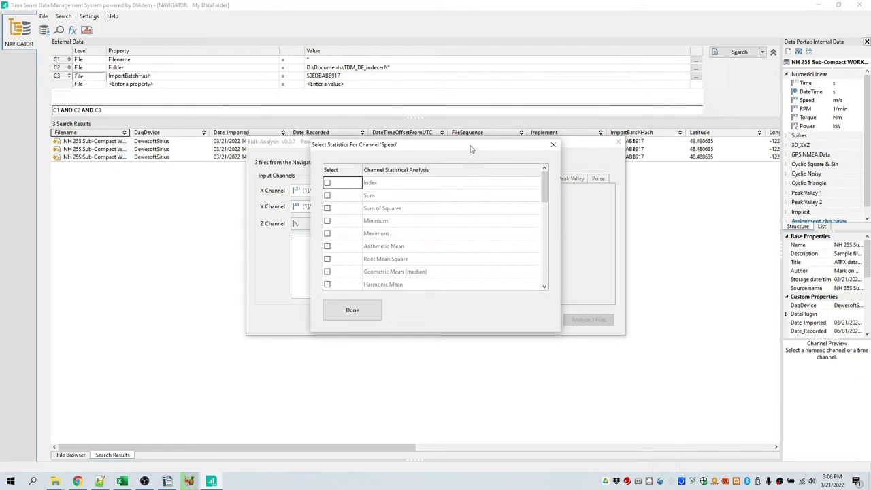
drag(473, 148, 501, 172)
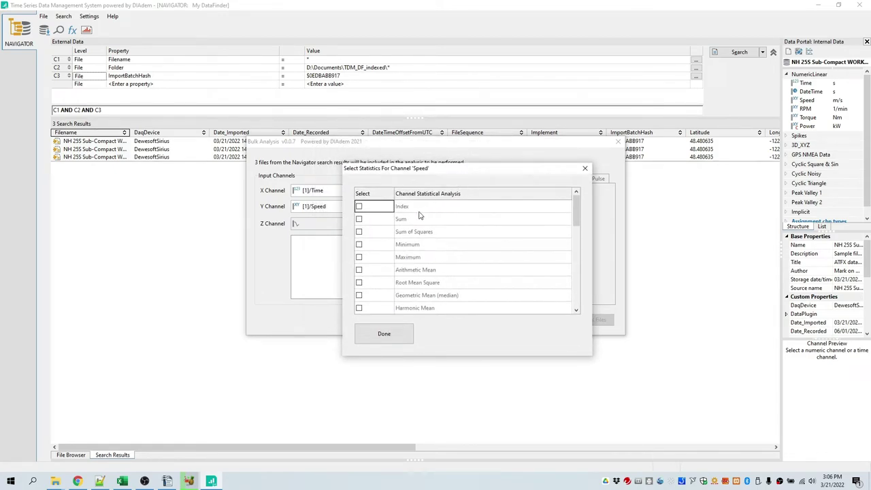
click(358, 245)
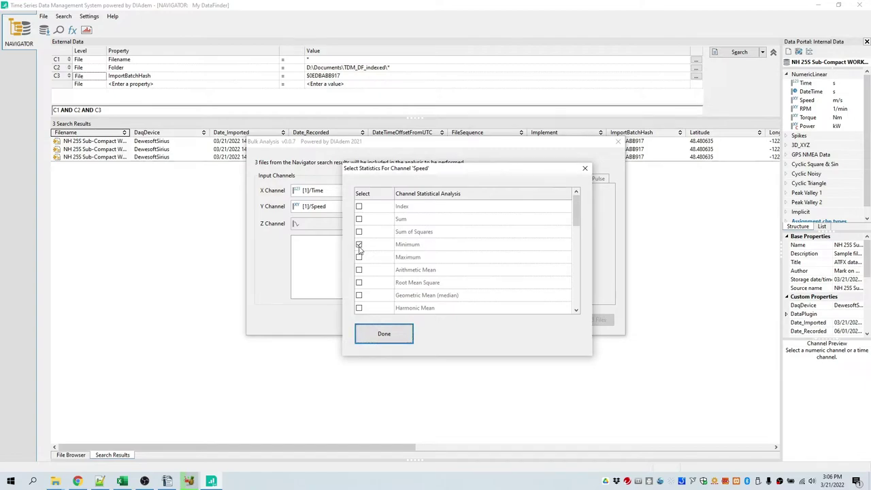
click(359, 258)
click(384, 335)
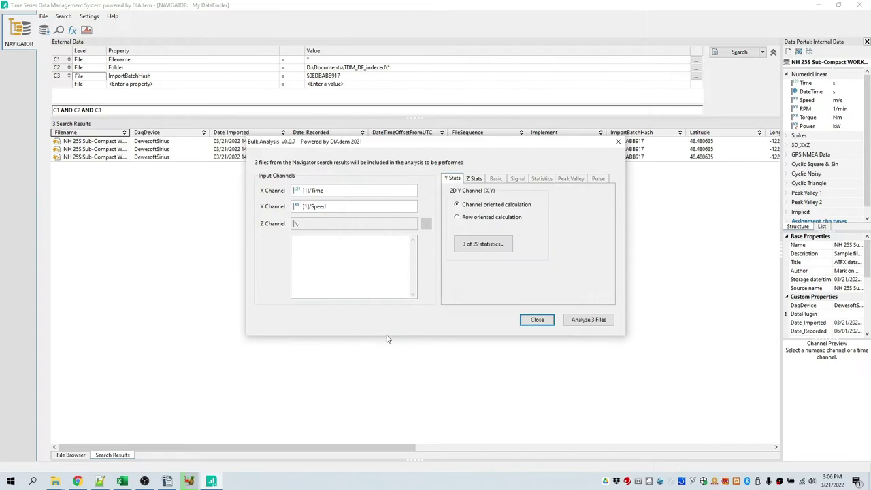
click(590, 321)
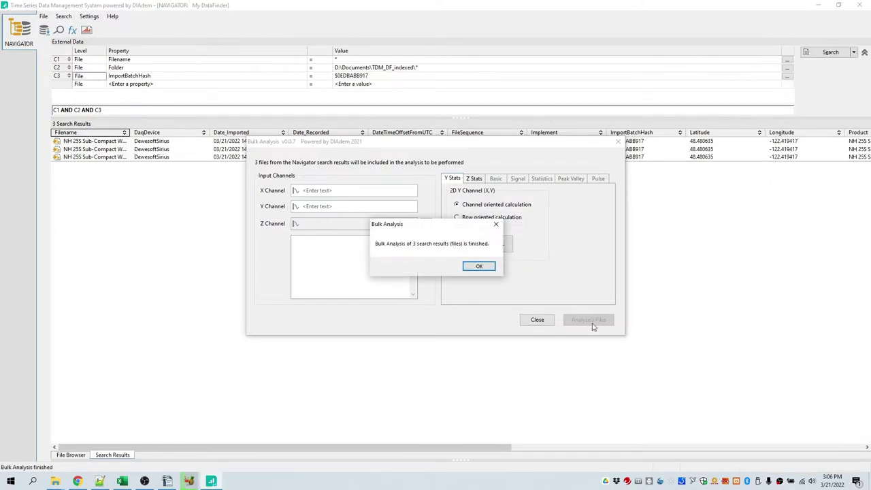
click(479, 267)
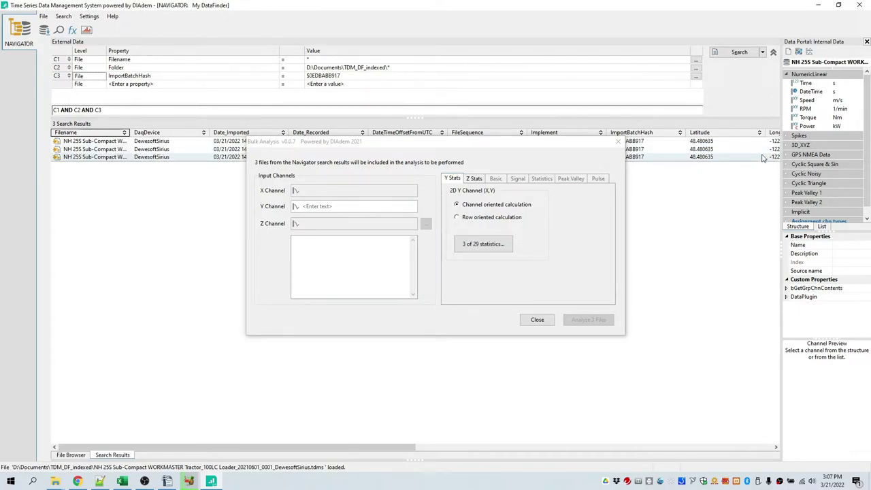
- Assign Y_channel from the 3D_XYZ group as the Y channel of the analysis and review its listed Z channels
click(788, 74)
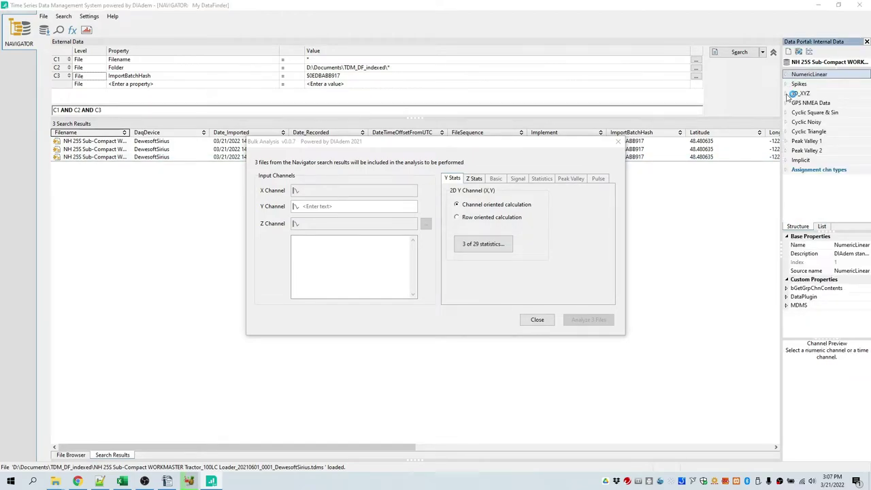
click(787, 94)
click(815, 111)
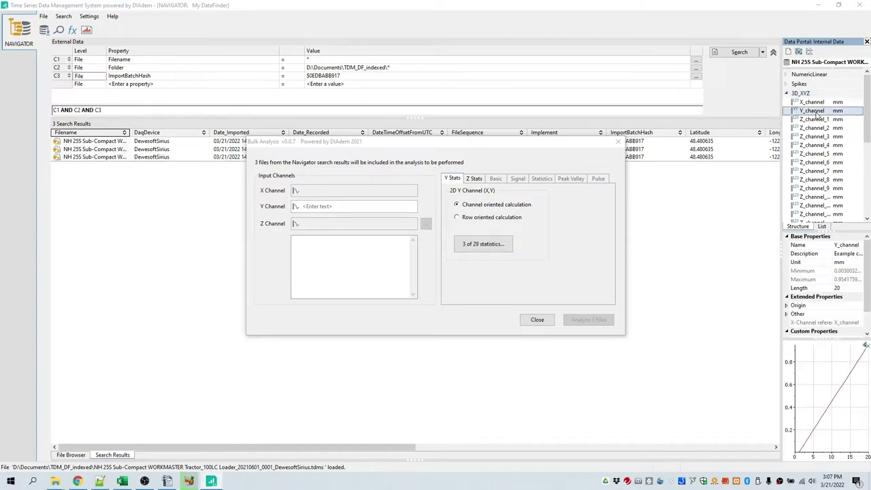
drag(815, 115, 386, 214)
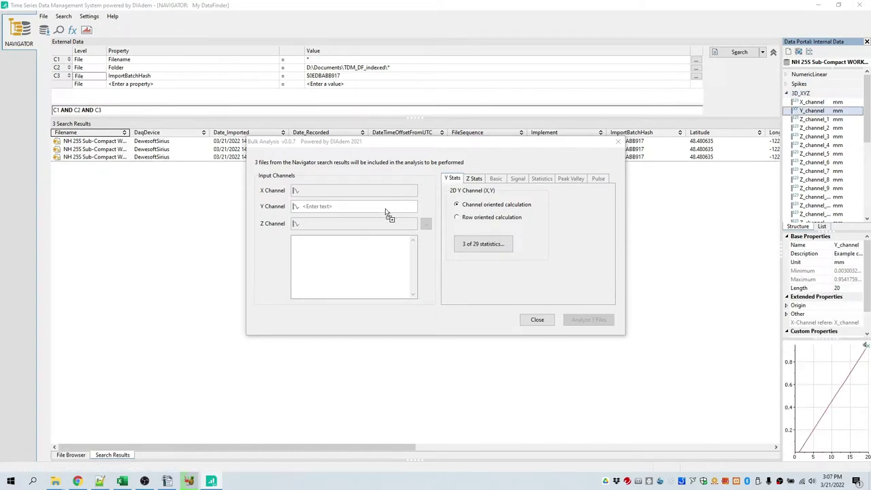
drag(387, 213, 387, 210)
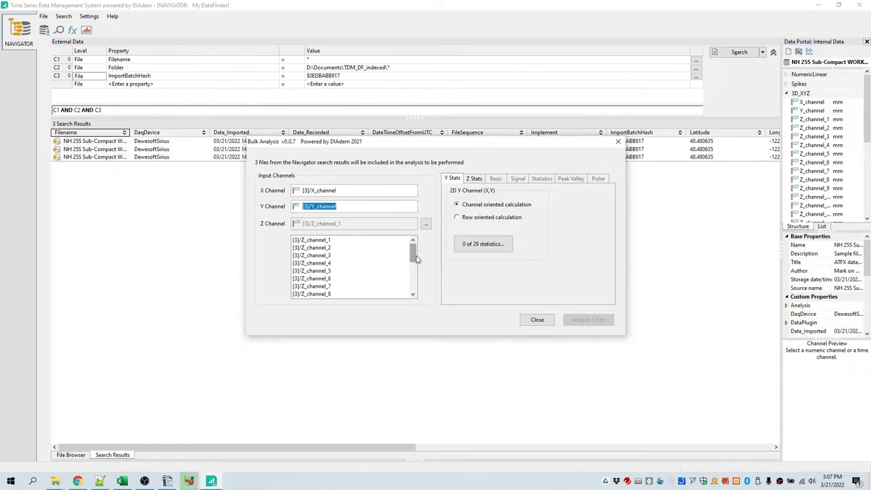
drag(414, 257, 420, 296)
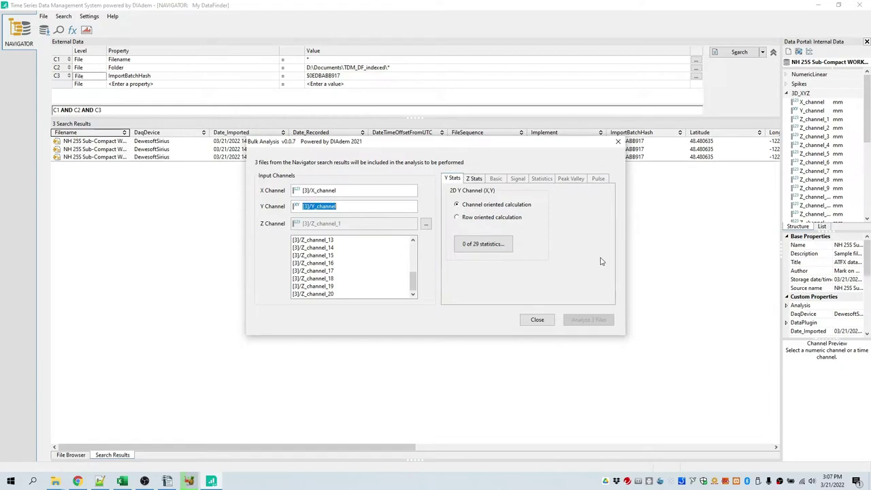
- Enable the Z channel minimum and maximum statistics, run the bulk analysis on the 3 files, and close Bulk Analysis
click(474, 180)
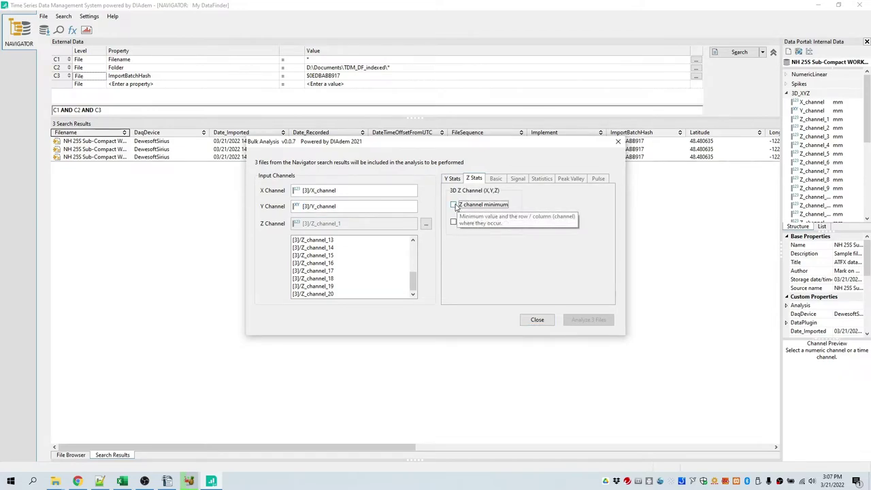
click(454, 205)
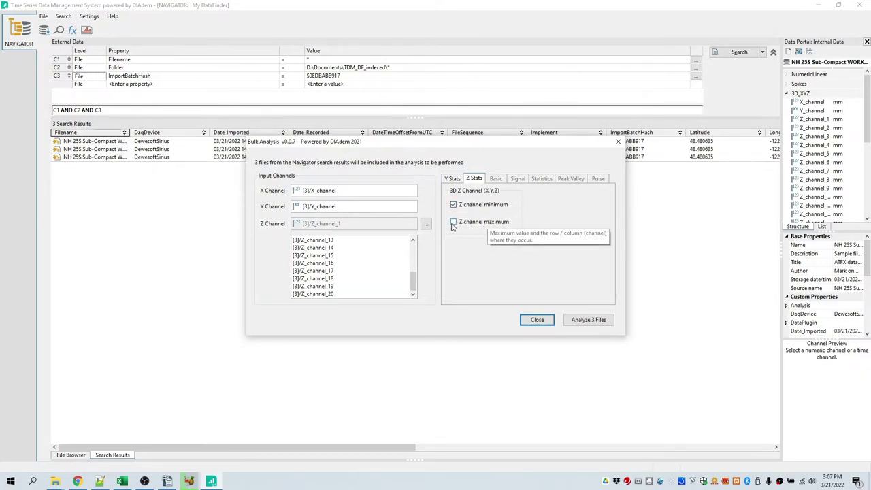
click(454, 223)
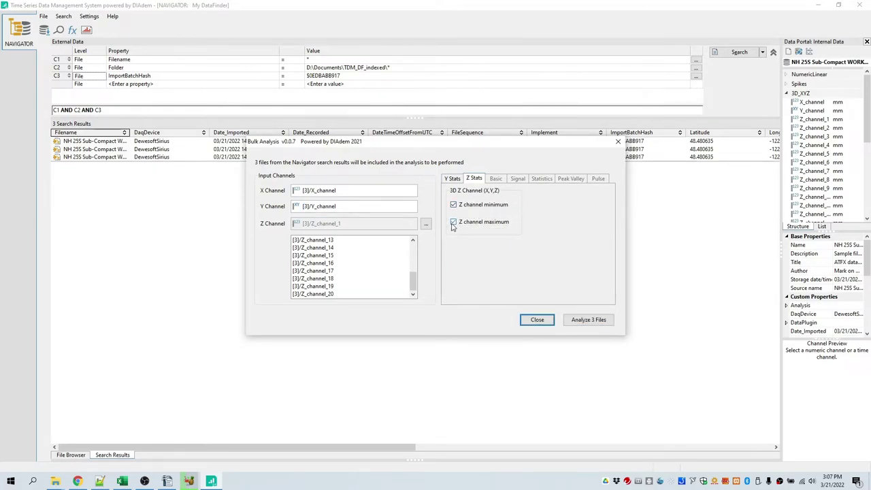
click(589, 320)
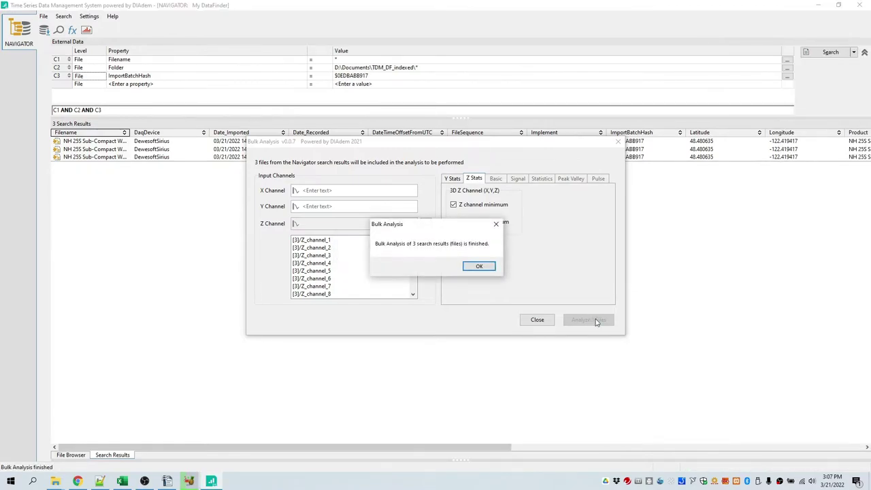
click(471, 266)
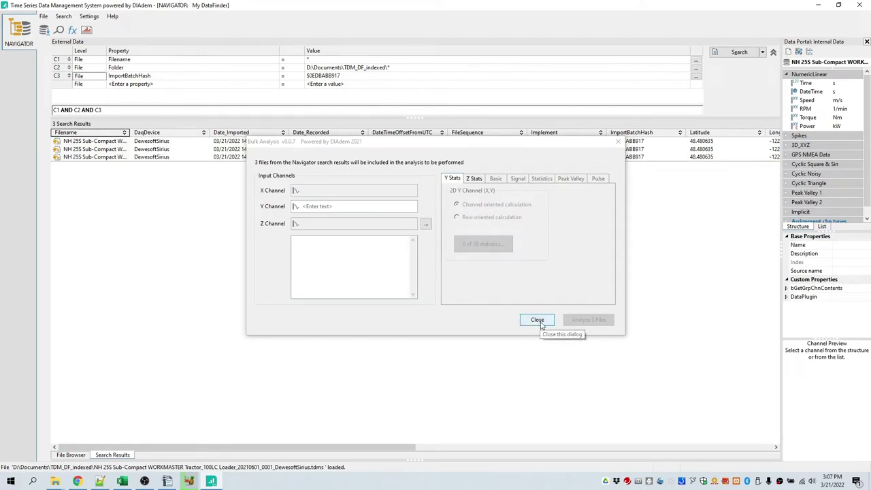
click(538, 321)
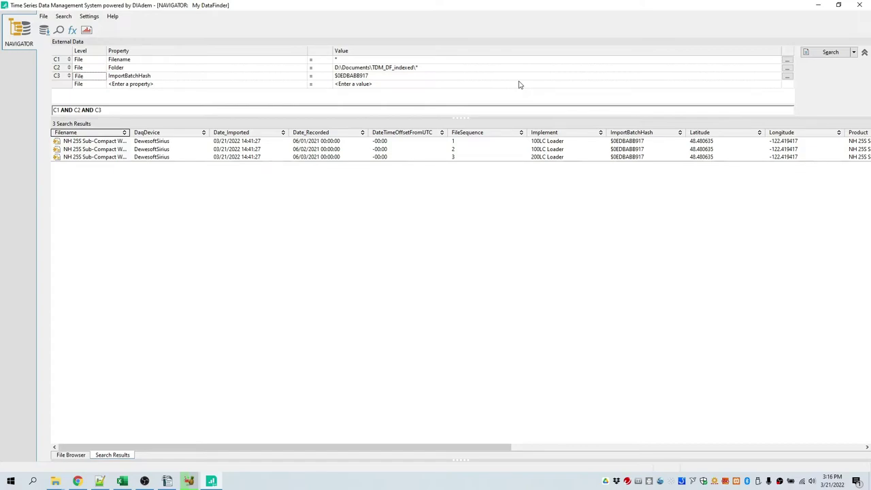
- Open Bulk Report and review the 2D chart PDF examples for Single Page Per File and Data Set Summary
click(86, 31)
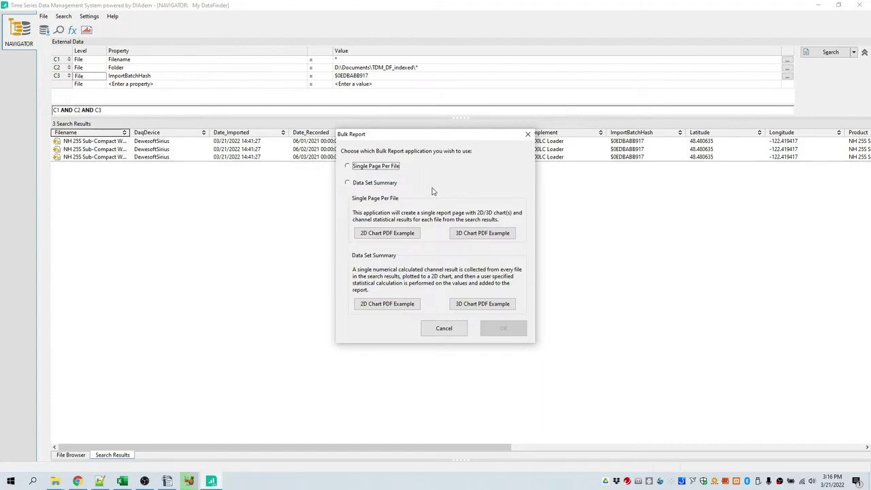
click(394, 237)
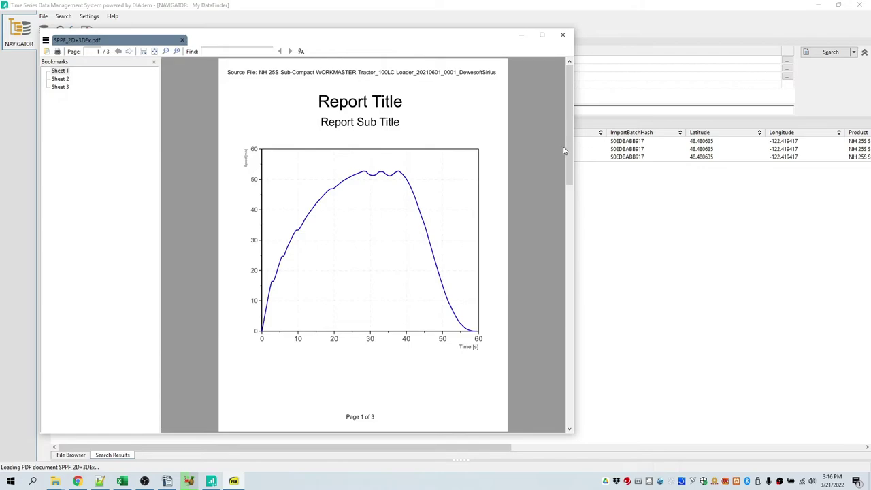
drag(567, 145, 550, 140)
click(562, 37)
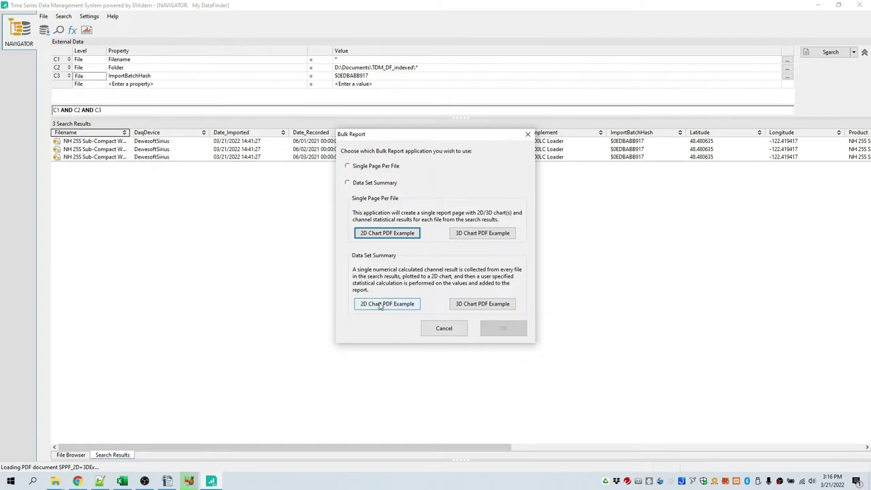
click(393, 305)
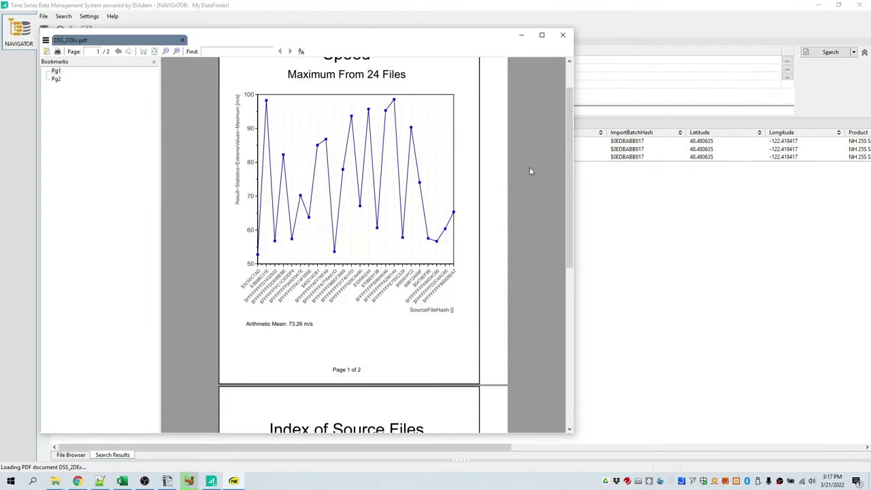
click(563, 35)
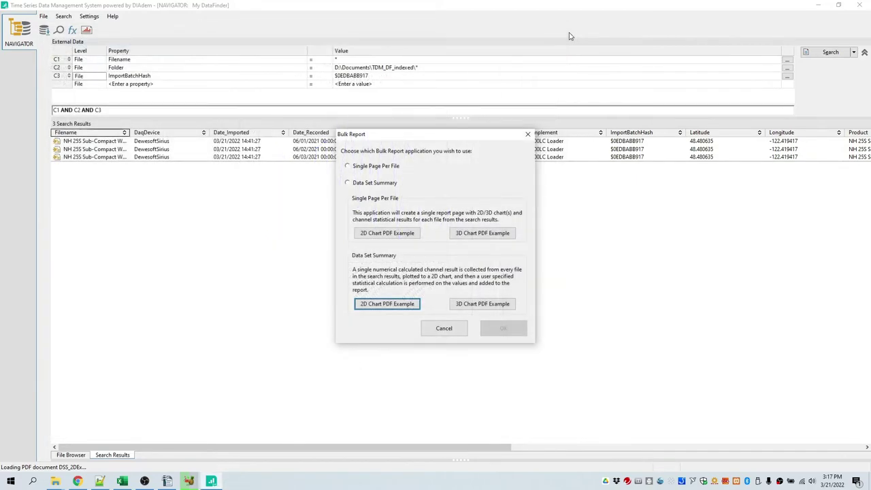
- Start a Single Page Per File bulk report and reposition its dialog to see the underlying report layout
click(379, 167)
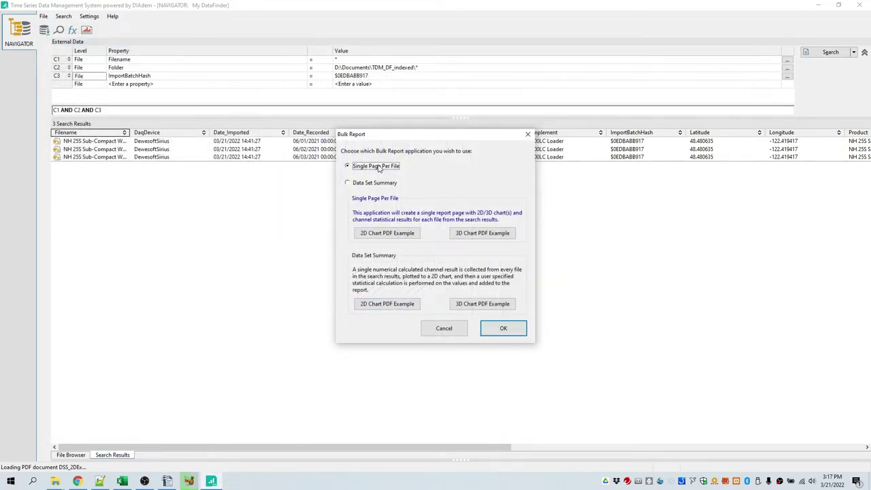
click(492, 329)
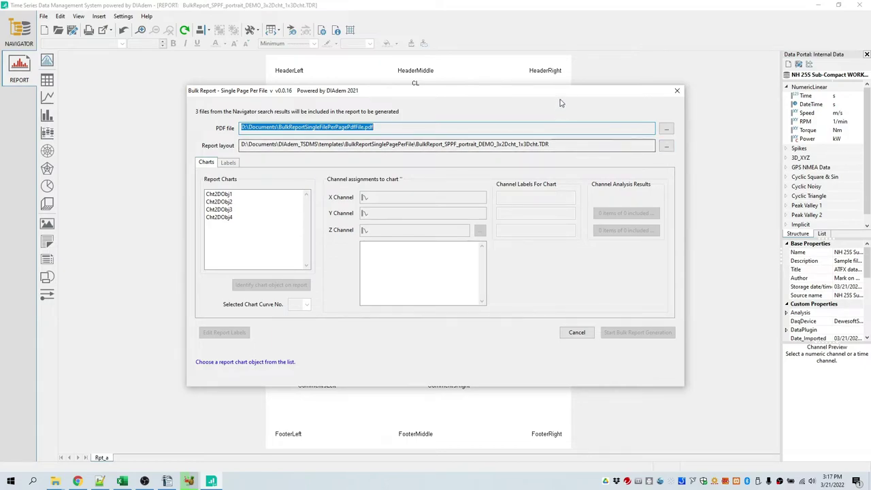
drag(564, 91, 543, 127)
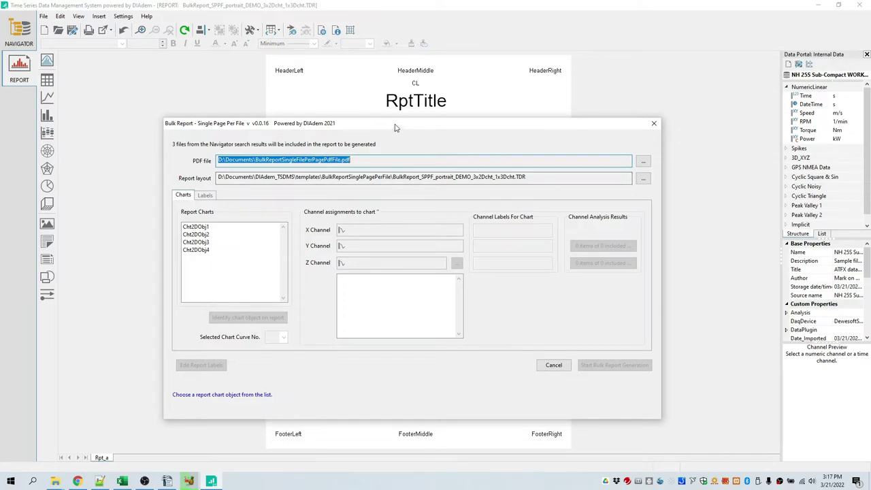
drag(396, 127, 389, 98)
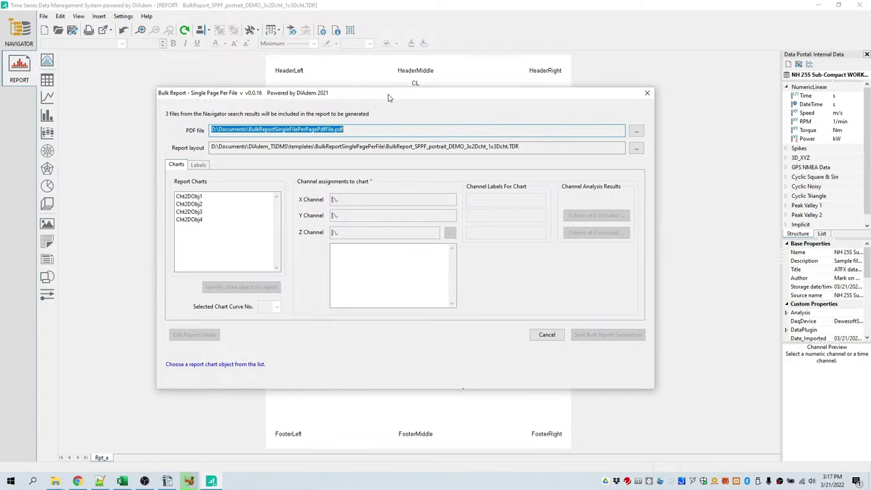
- Assign the Speed channel from the NumericLinear group as the Y channel of curve 1 in chart Cht2DObj1
click(210, 198)
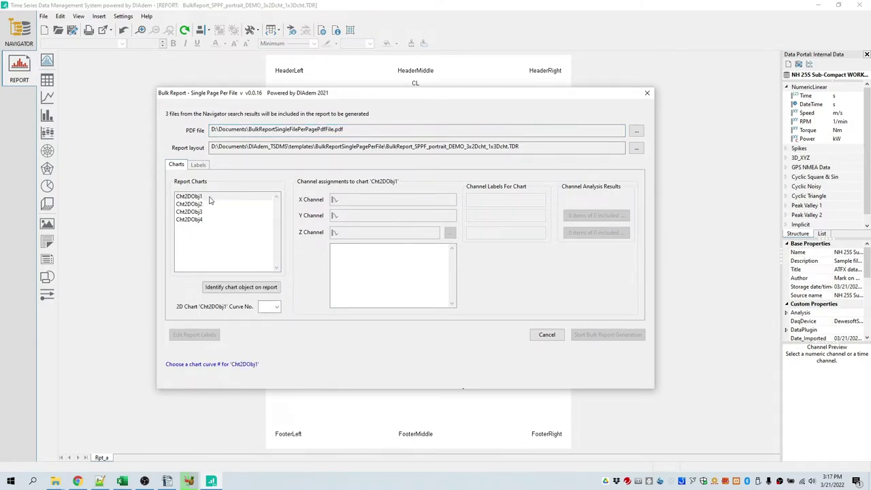
click(277, 310)
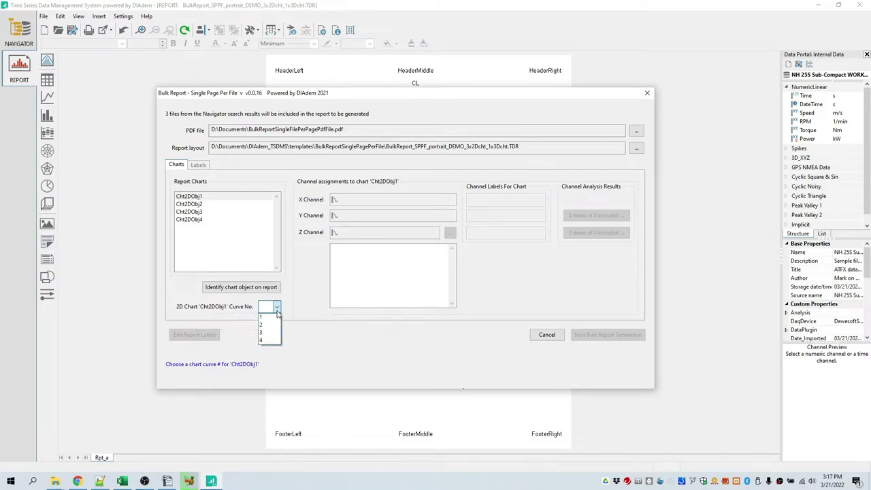
click(269, 318)
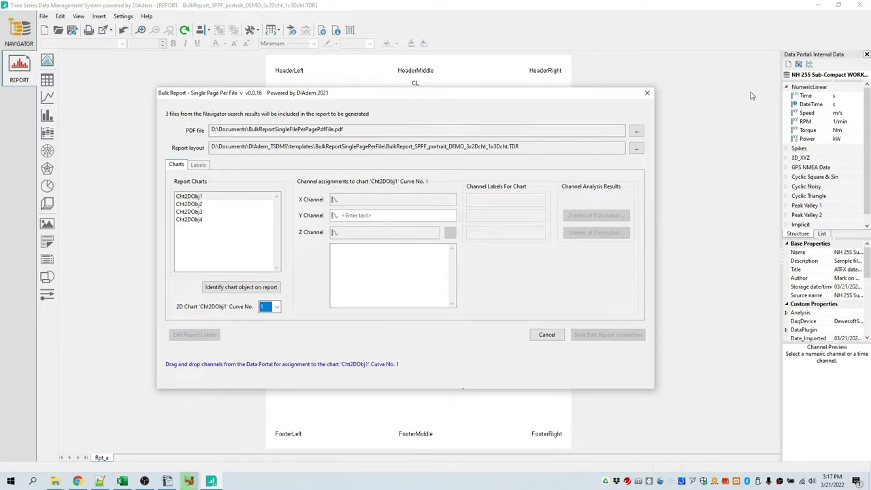
click(806, 113)
drag(806, 114, 373, 216)
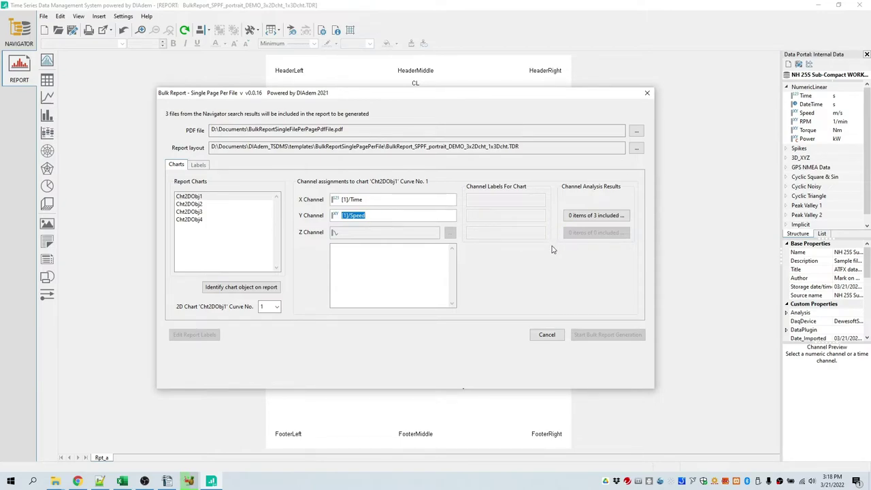
- Include the Minimum statistic of the Speed channel in the report
click(590, 216)
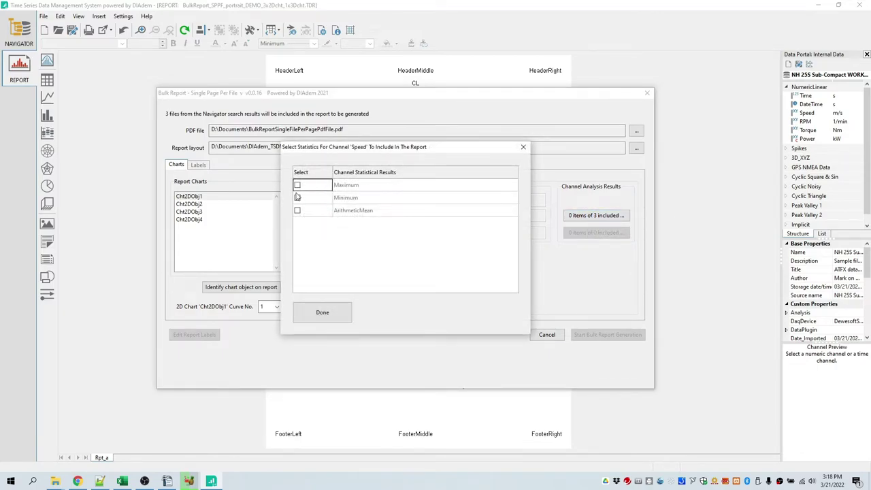
click(297, 198)
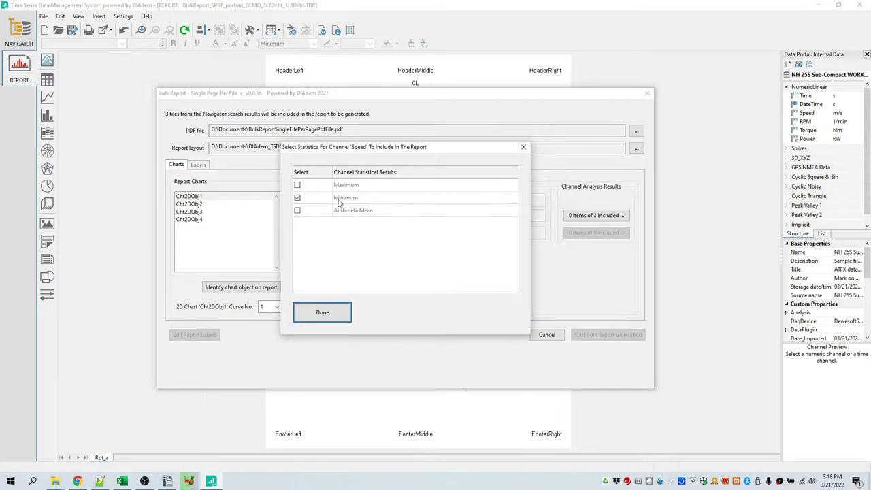
click(322, 313)
- Assign the NumericLinear channels RPM to curve 2 and Torque to curve 3 of chart Cht2DObj1 as Y channels
click(276, 306)
click(272, 329)
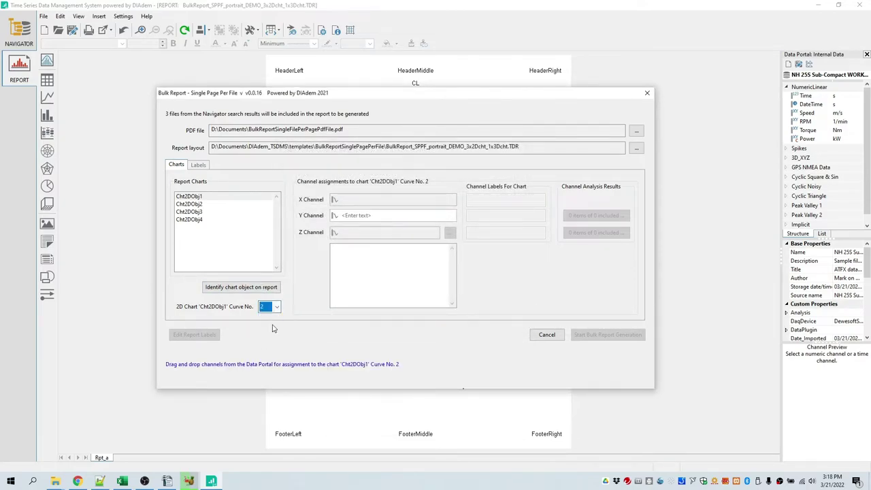
click(805, 122)
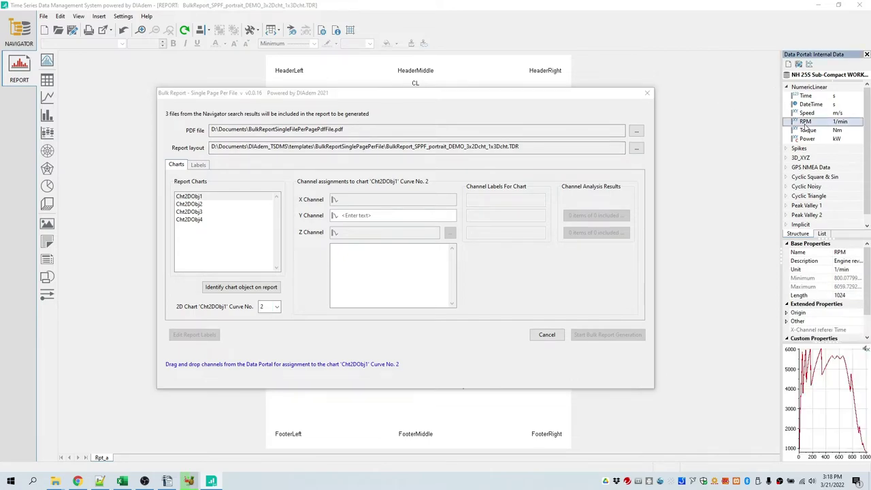
drag(806, 127, 384, 216)
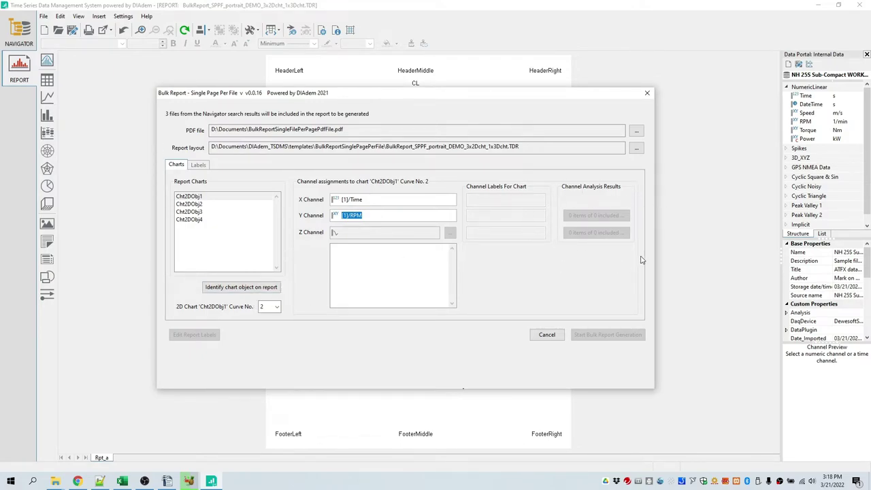
click(275, 307)
click(271, 332)
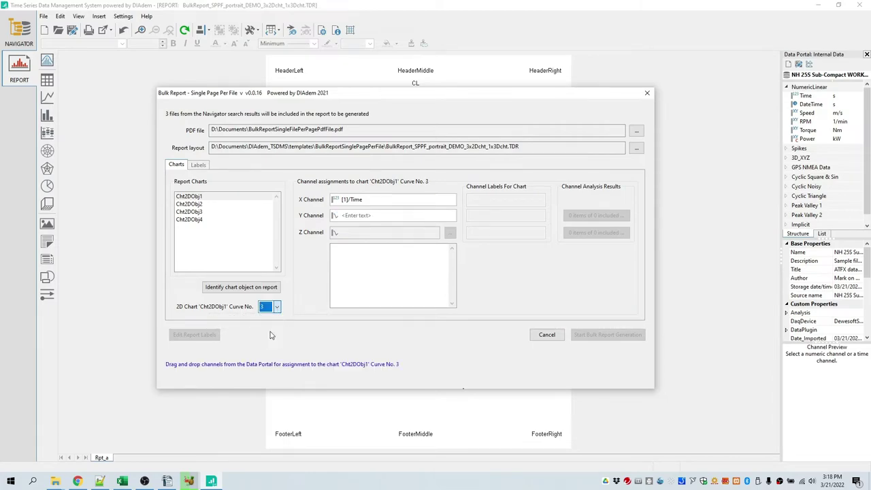
drag(816, 130, 403, 218)
- Assign the NumericLinear Power channel as the Y channel of curve 4 in chart Cht2DObj1
click(276, 307)
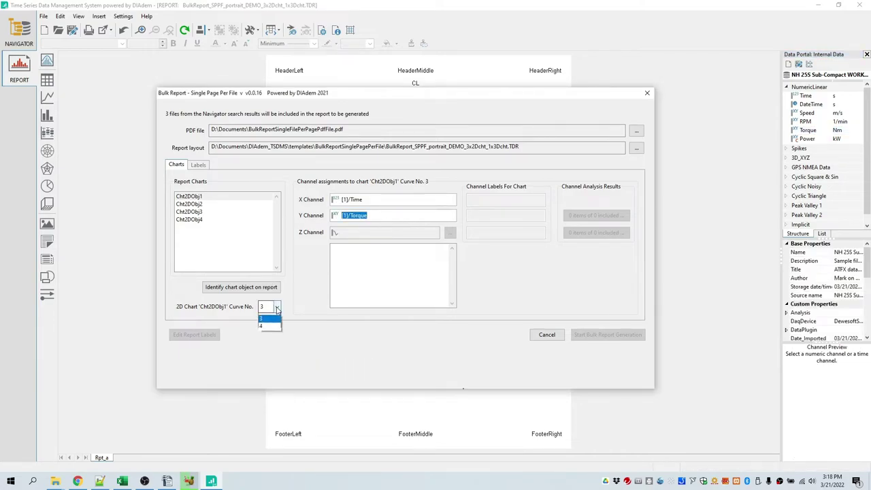
click(270, 341)
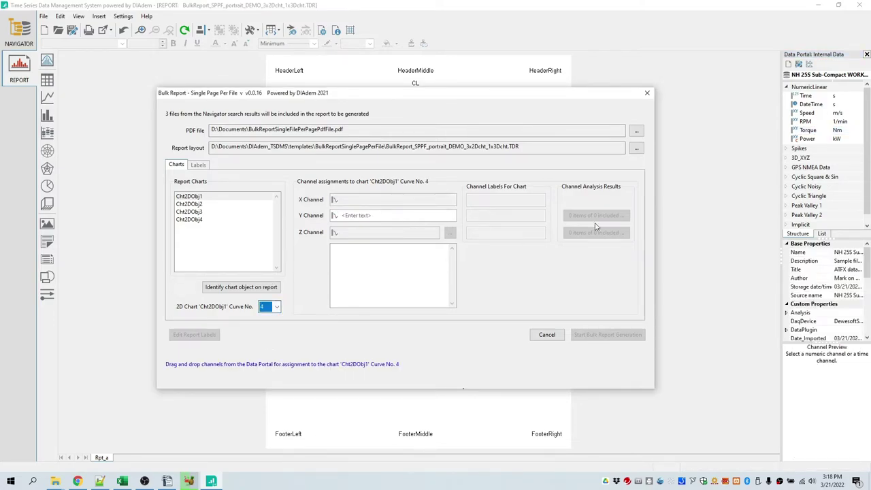
click(823, 140)
drag(824, 140, 403, 214)
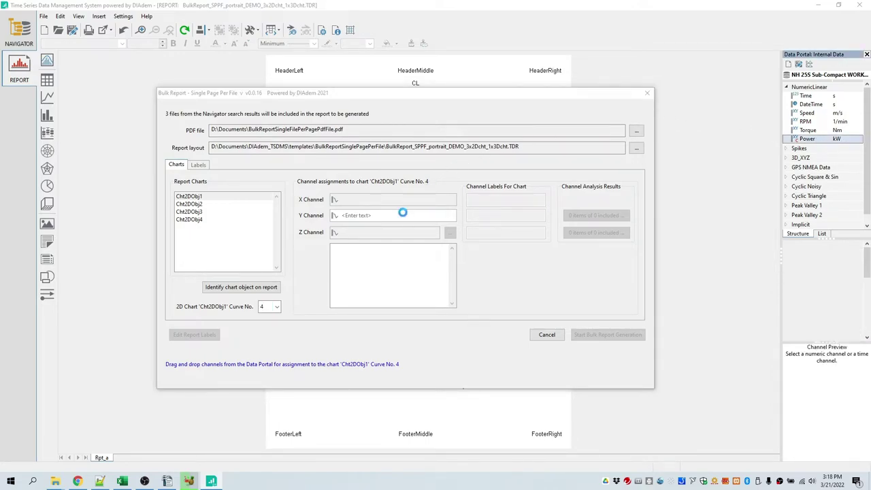
drag(497, 93, 535, 120)
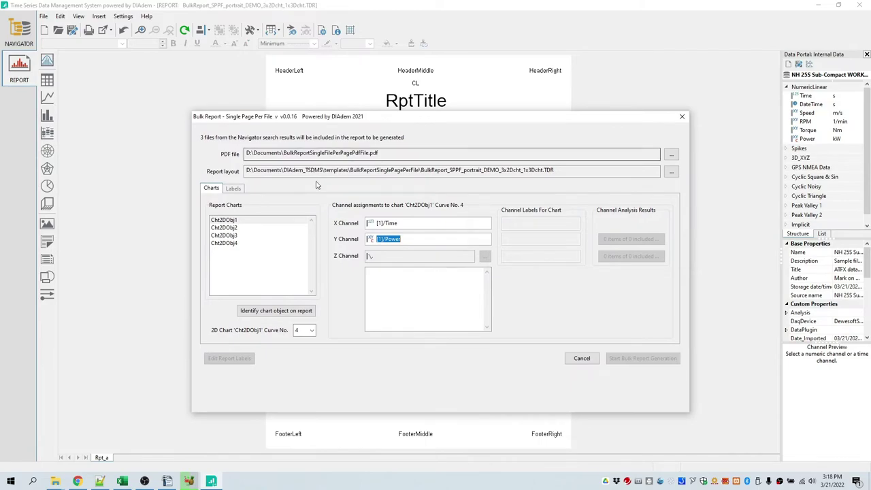
- Assign the NitrogenOxide channel from the Spikes group as the Y channel of curve 1 in chart Cht2DObj2
click(224, 228)
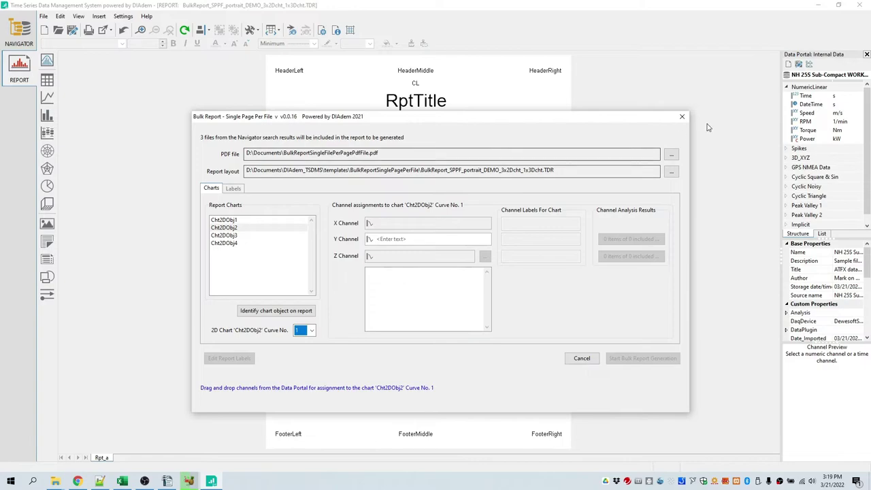
click(788, 88)
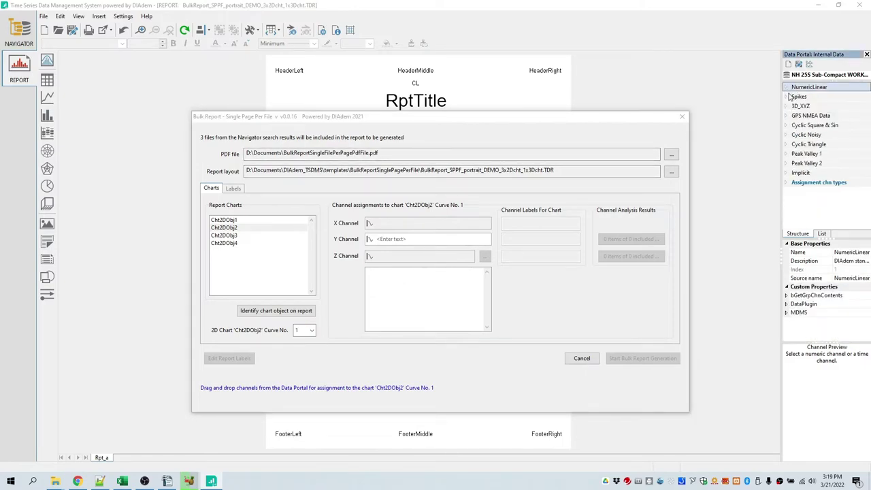
click(788, 100)
click(787, 97)
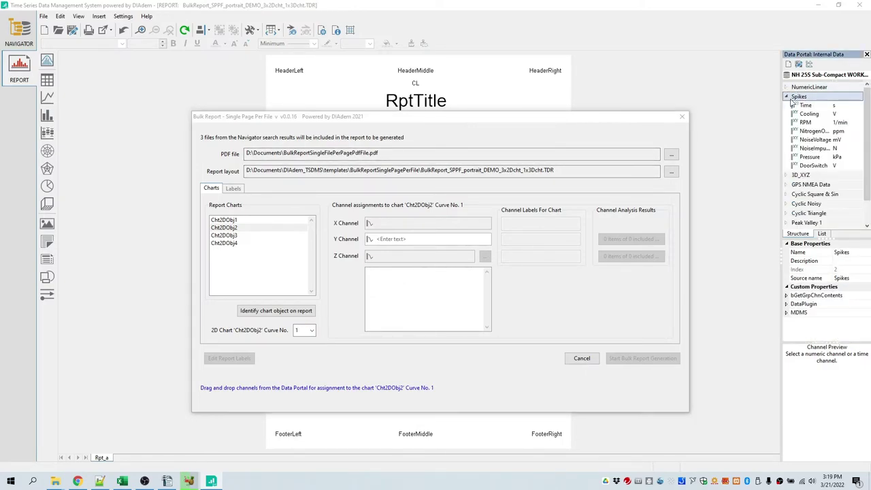
click(821, 131)
drag(822, 134, 401, 236)
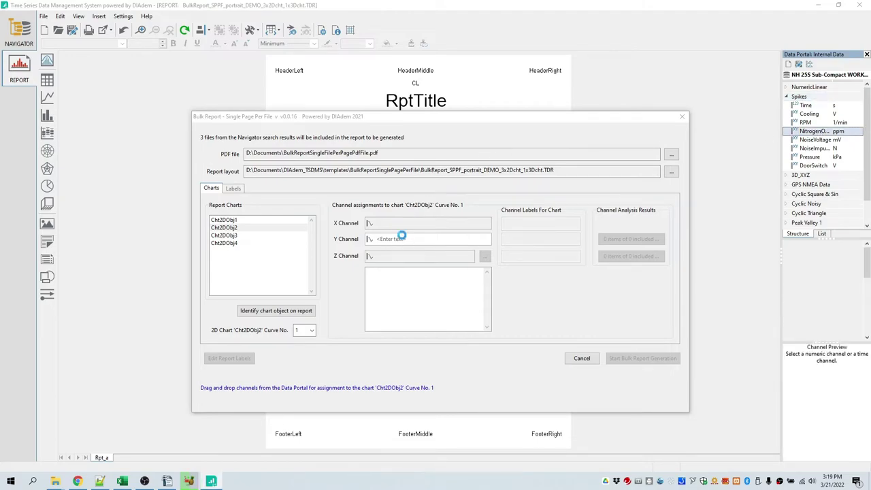
click(311, 332)
click(310, 339)
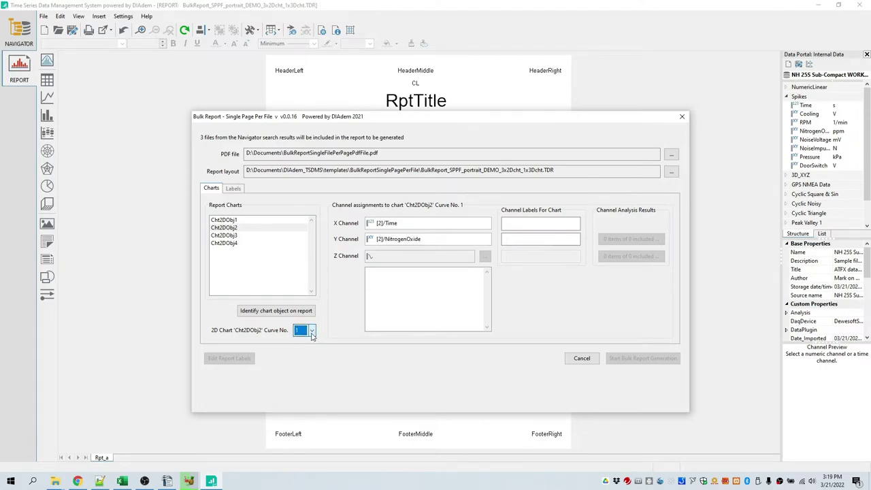
- Assign the NoiseVoltage channel from the Spikes group as the Y channel of curve 1 in chart Cht2DObj3
click(230, 235)
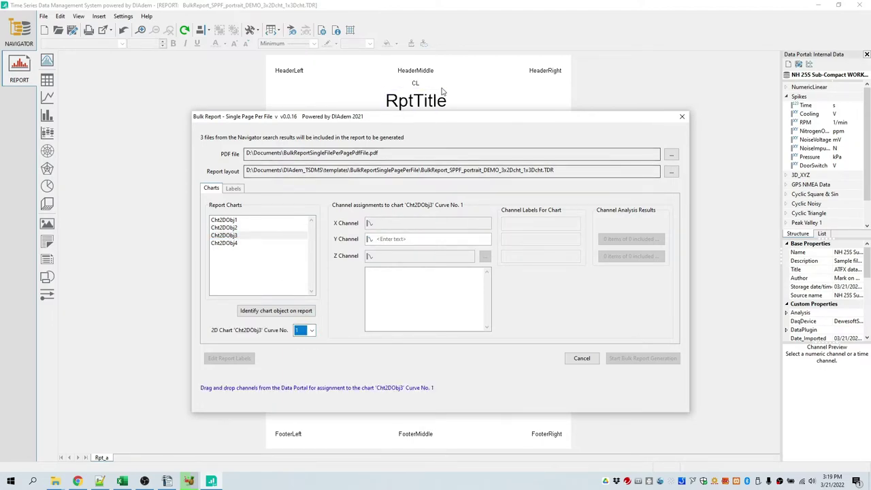
drag(434, 120, 428, 95)
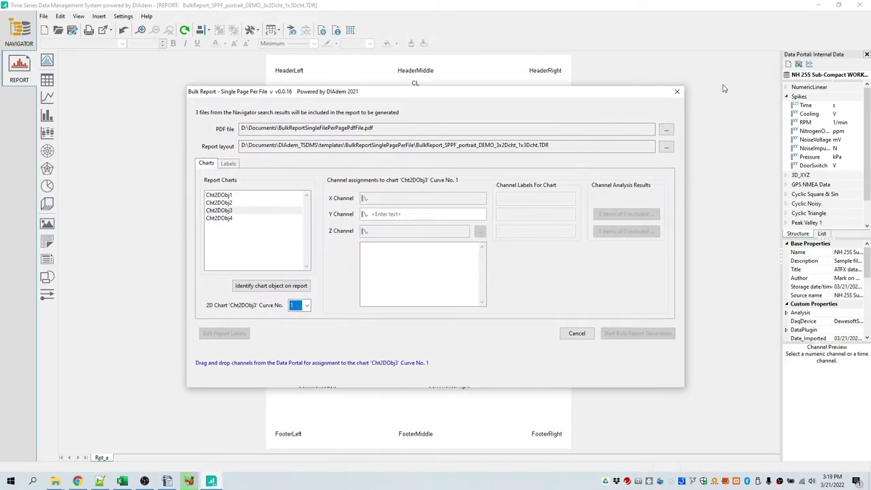
click(810, 141)
drag(810, 143, 381, 215)
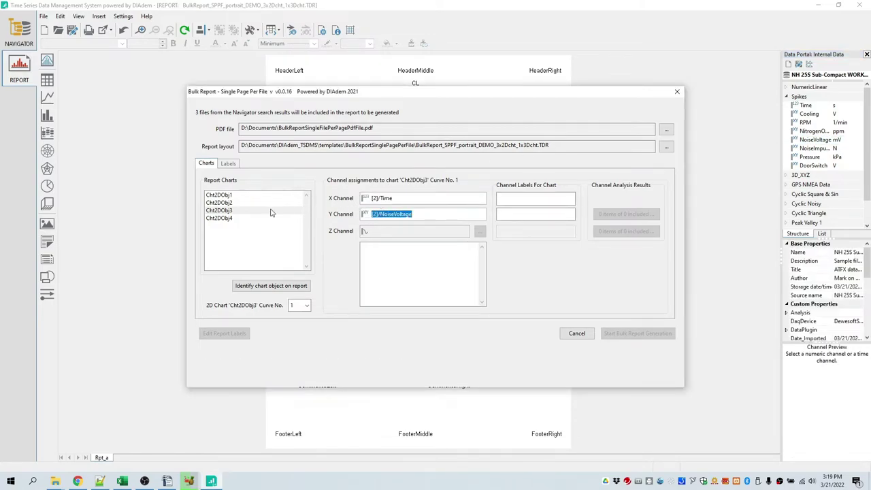
- Assign Y_channel from the 3D_XYZ group as the Y channel of curve 1 in chart Cht2DObj4
click(235, 220)
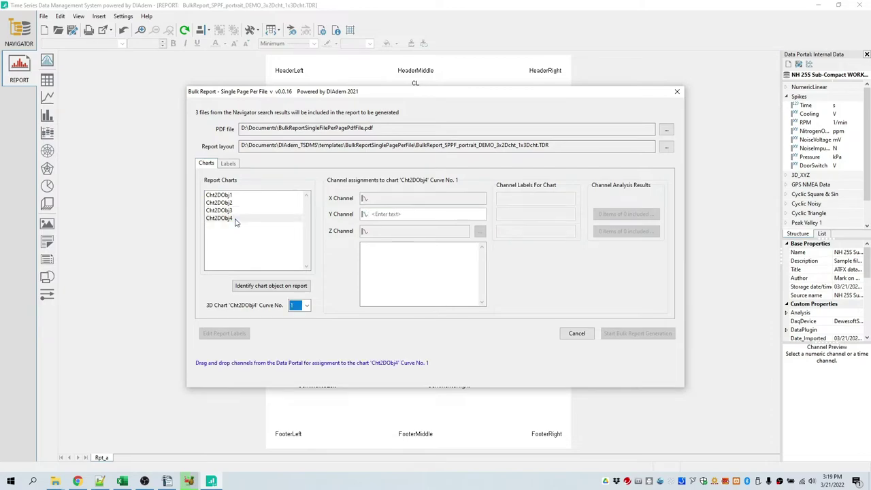
drag(403, 96, 400, 120)
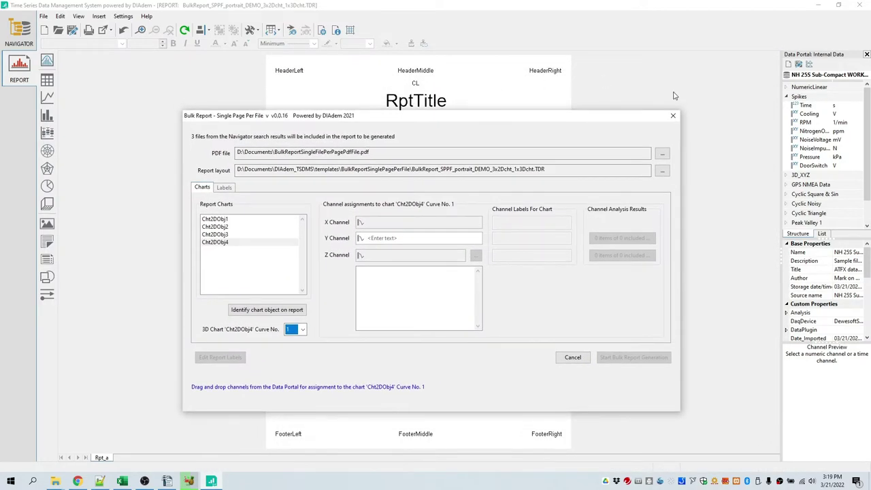
click(805, 123)
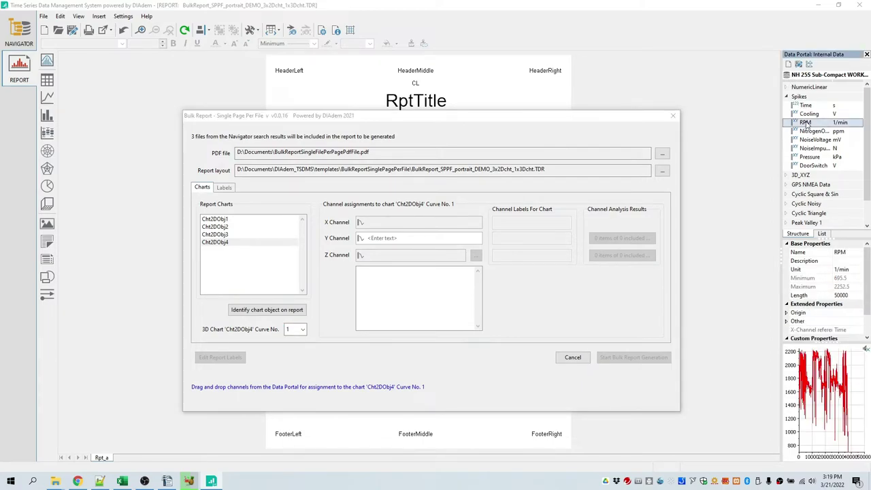
mouse_move(806, 124)
mouse_down()
mouse_move(554, 173)
mouse_move(437, 240)
mouse_move(415, 241)
mouse_move(576, 181)
mouse_move(821, 130)
mouse_move(808, 127)
mouse_up()
click(791, 100)
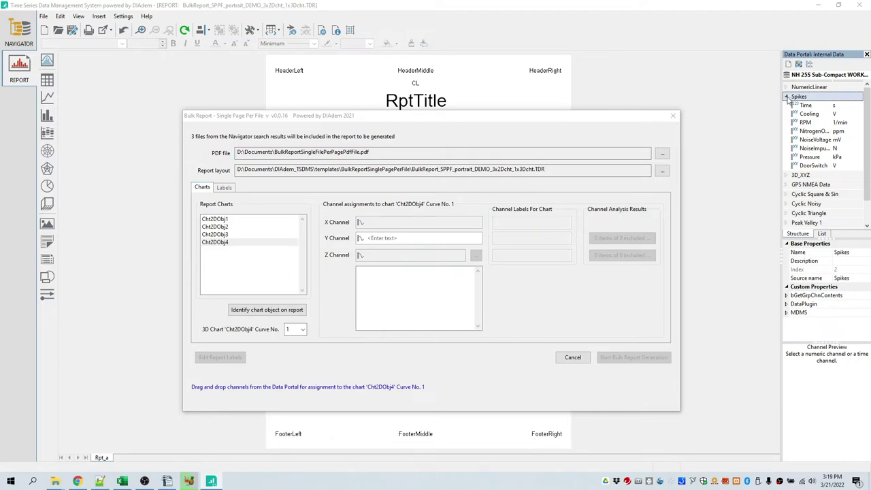
click(787, 97)
click(787, 107)
click(816, 124)
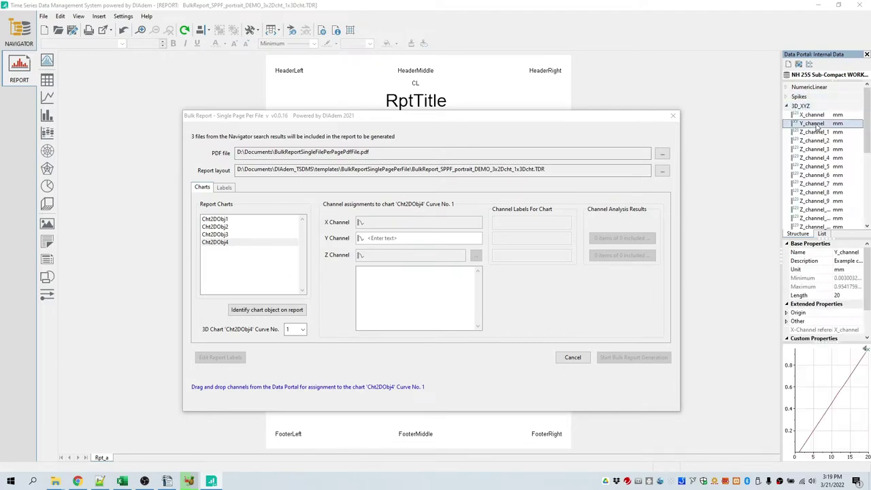
drag(815, 125, 431, 238)
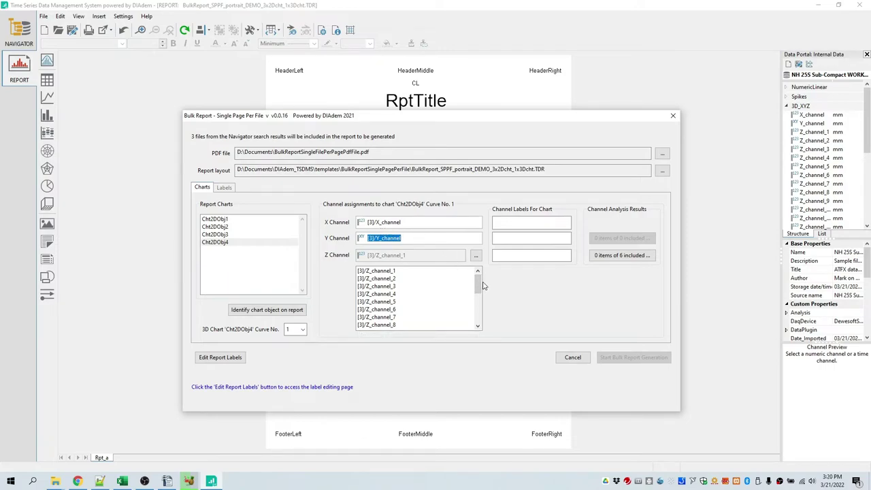
mouse_move(479, 286)
mouse_down()
mouse_move(485, 323)
mouse_move(479, 278)
mouse_up()
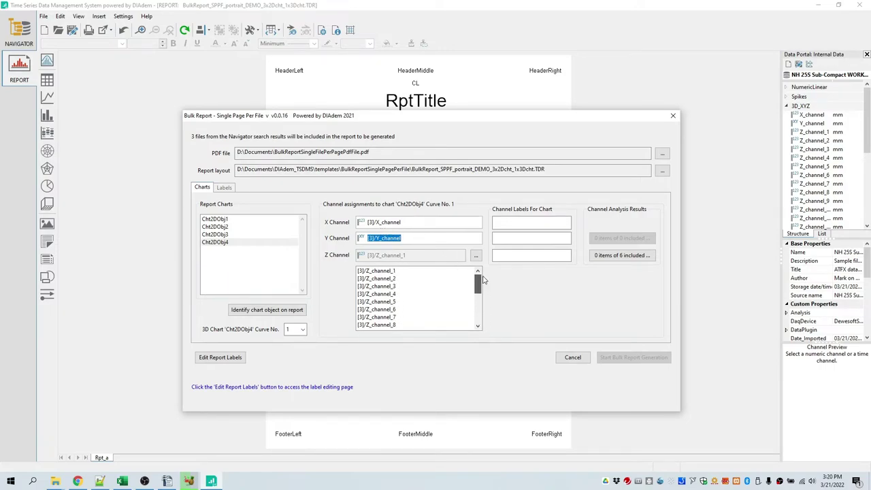
- Include the MatMax, MatMaxCol and MatMaxRow statistics of the Z channels in the report
click(618, 257)
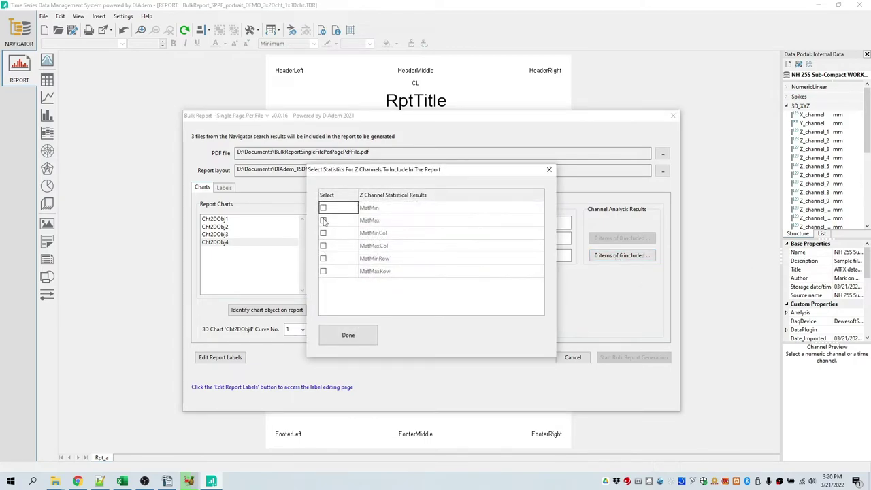
click(324, 221)
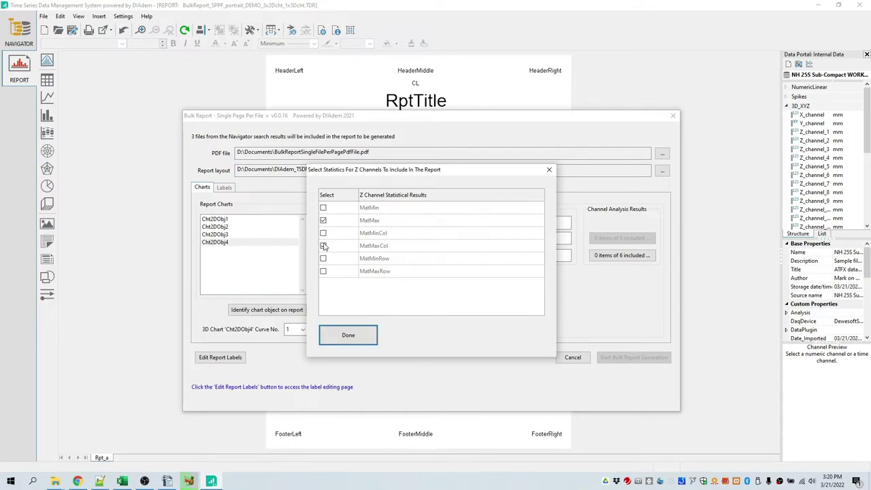
click(324, 271)
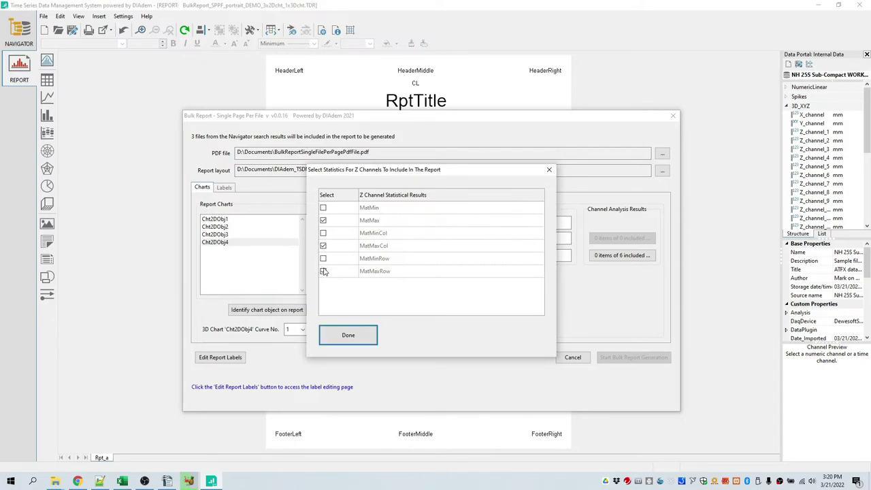
click(348, 336)
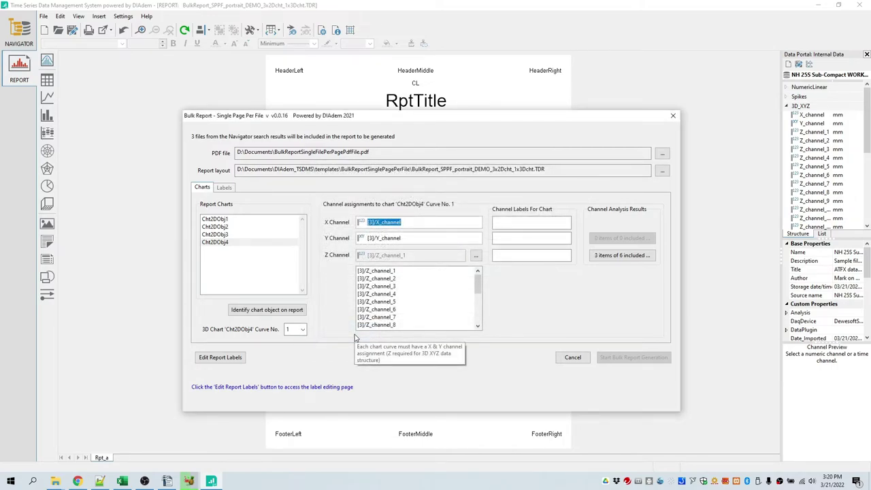
- Edit the report labels, setting Header Left to the Source File field and Footer Middle to "Page # of #"
mouse_move(487, 122)
mouse_down()
mouse_move(552, 412)
mouse_move(551, 453)
mouse_move(551, 101)
mouse_move(495, 112)
mouse_up()
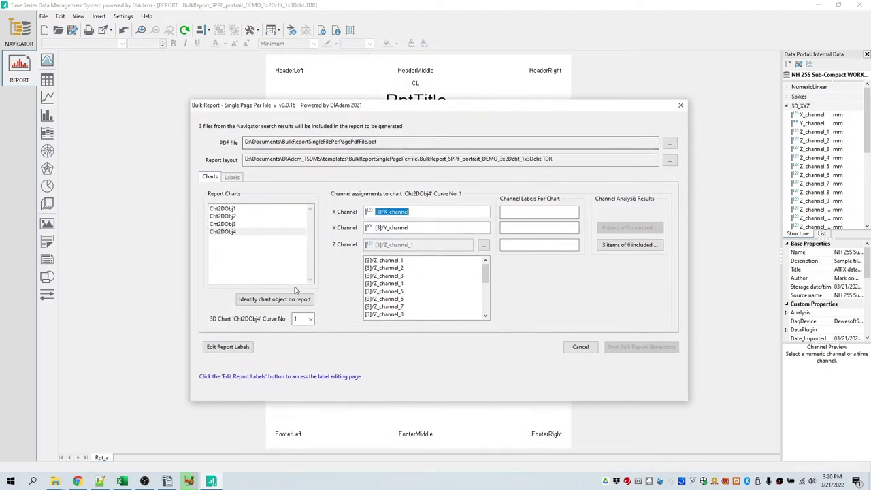
click(222, 348)
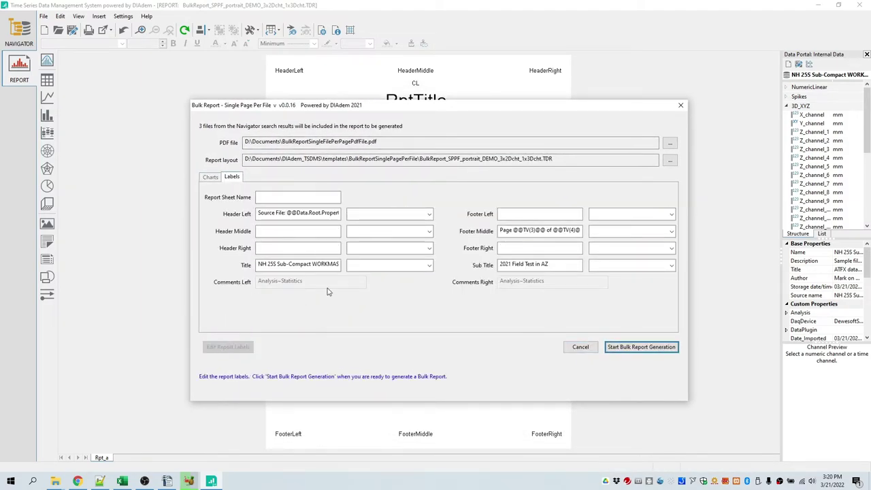
click(377, 215)
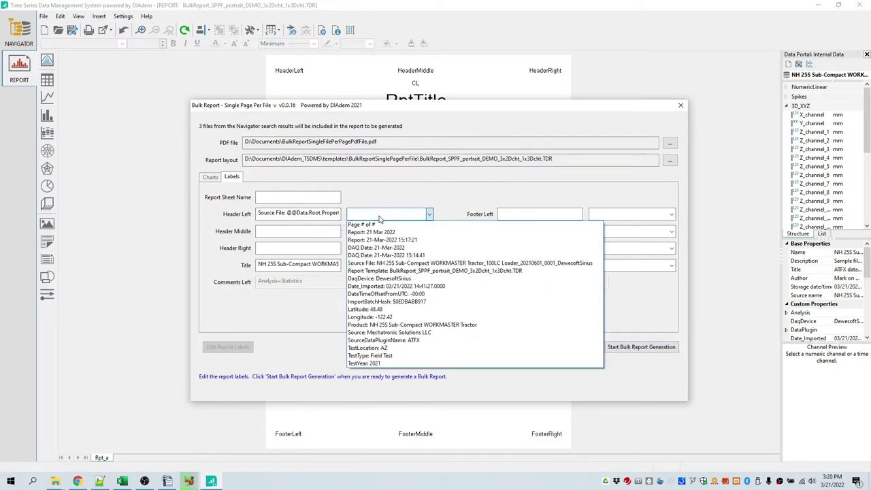
click(390, 263)
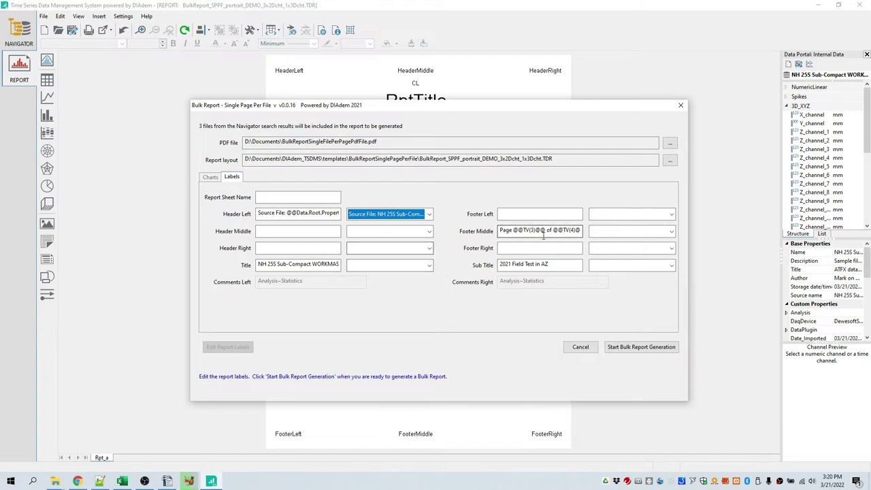
click(623, 232)
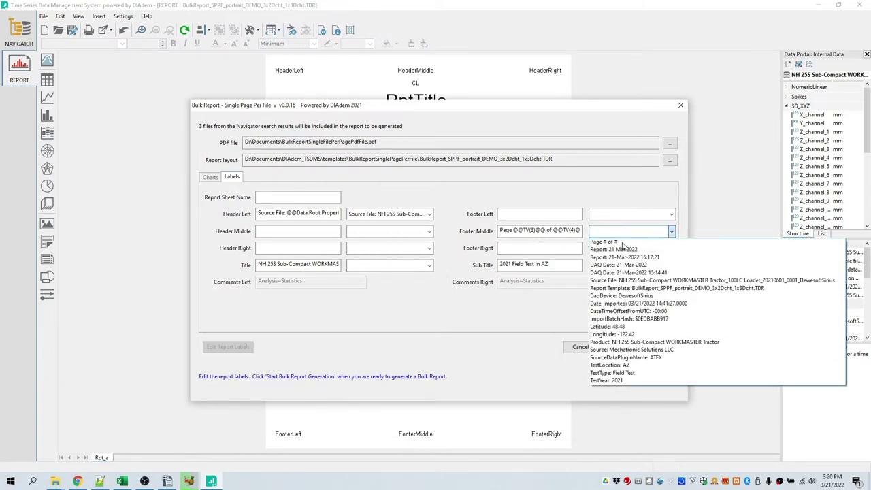
click(608, 242)
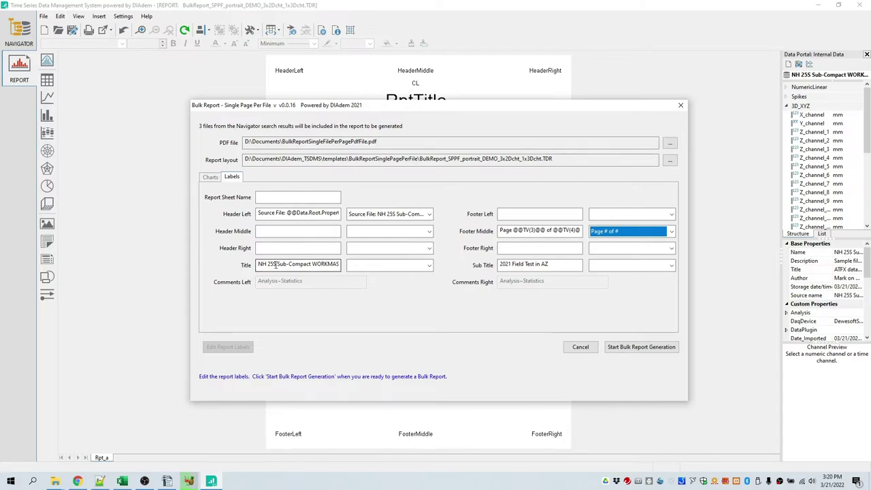
- Shorten the report title to "NH 25S Tractor" and generate the single-page-per-file bulk report
drag(278, 266, 373, 267)
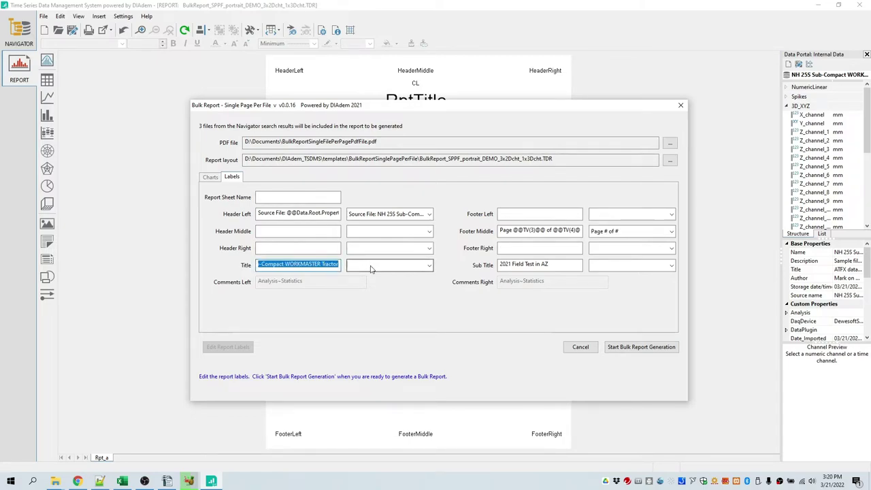
text(Tra)
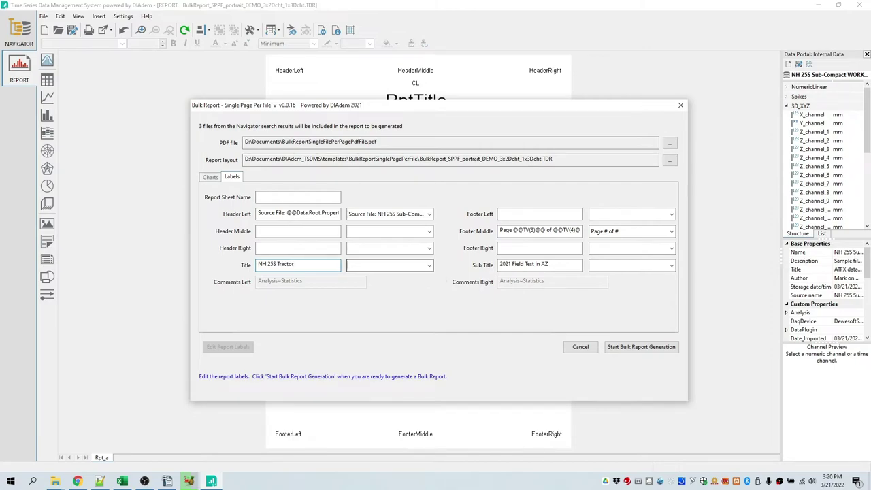
click(555, 264)
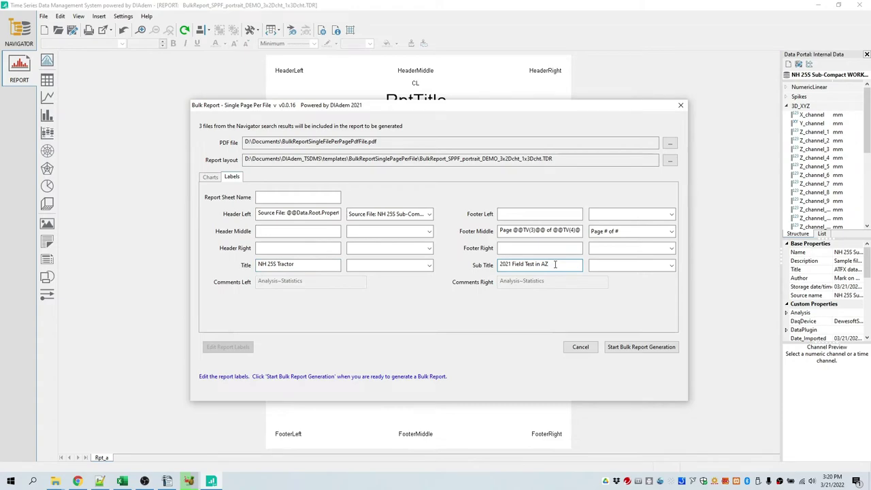
click(641, 348)
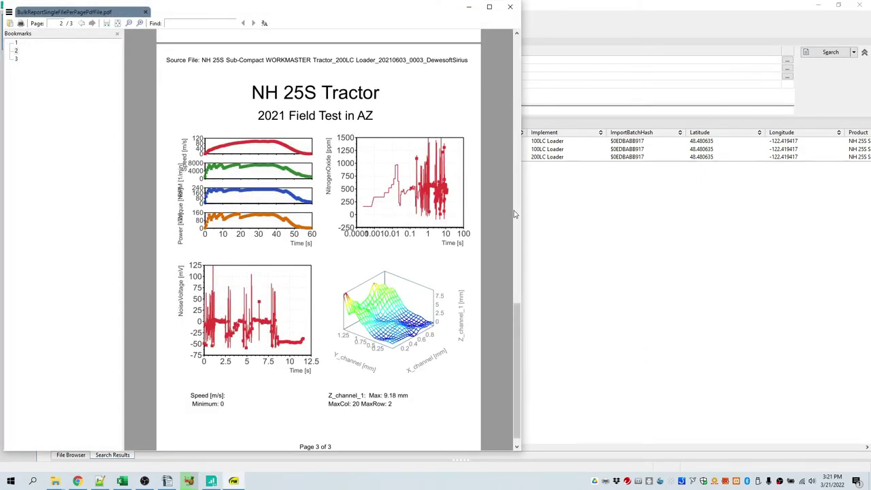
- Review the pages of the generated BulkReportSingleFilePerPagePdfFile.pdf through its bookmarks, and close the PDF
click(17, 51)
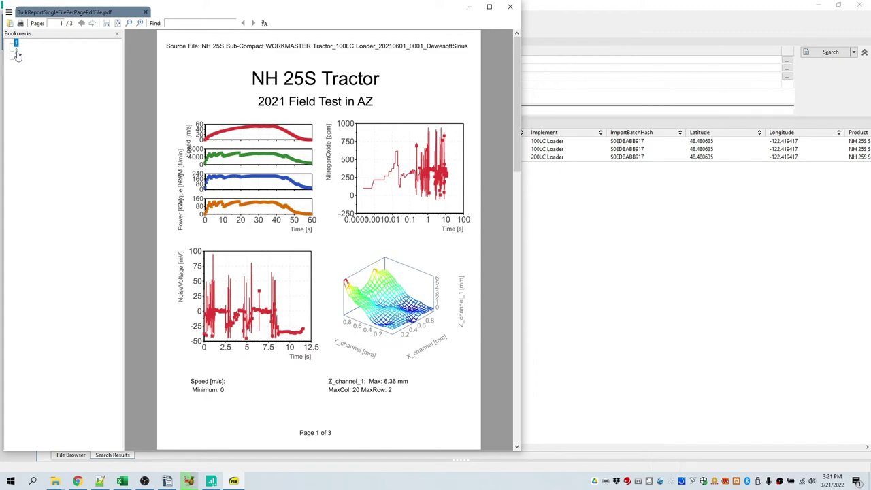
click(16, 59)
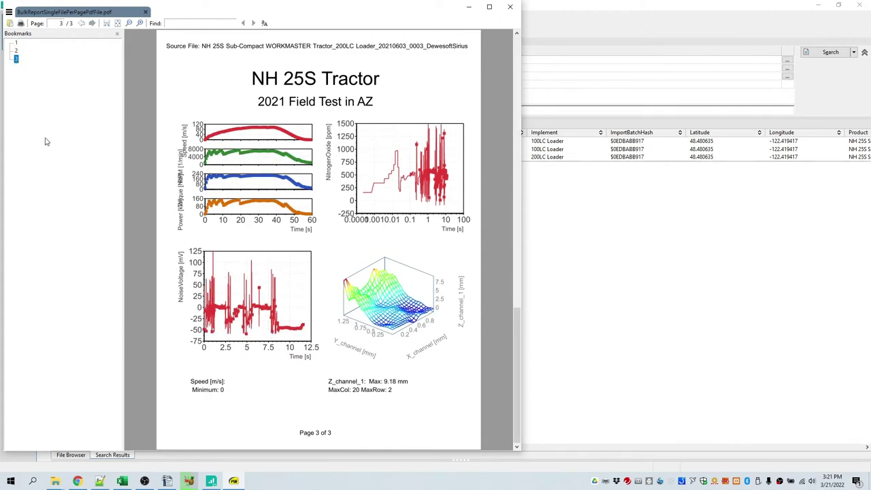
click(17, 43)
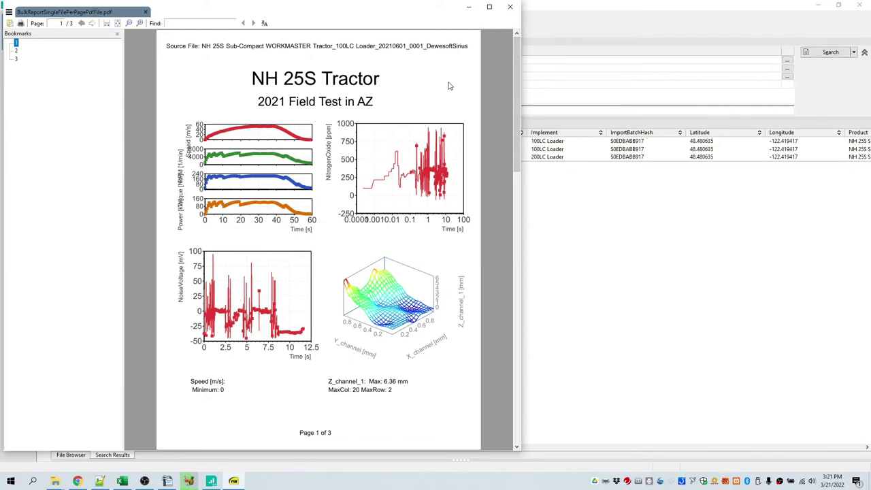
click(514, 6)
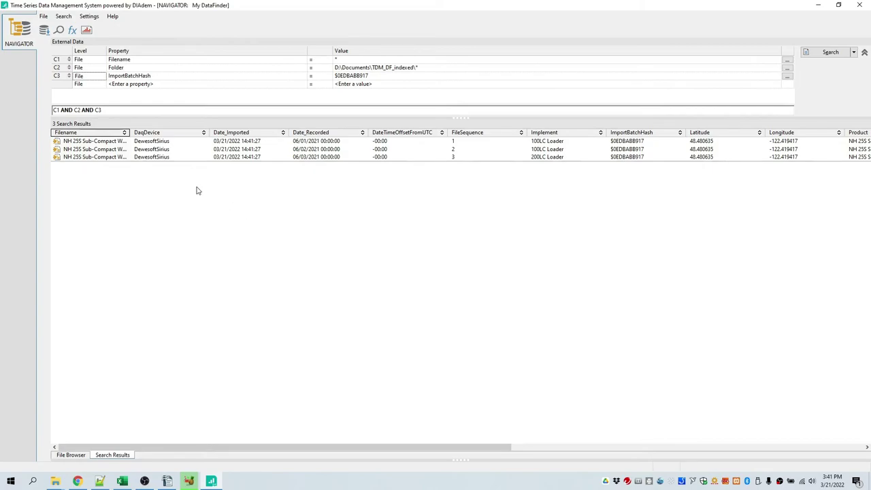
- Start a new bulk report of the Data Set Summary type for the search results
click(86, 31)
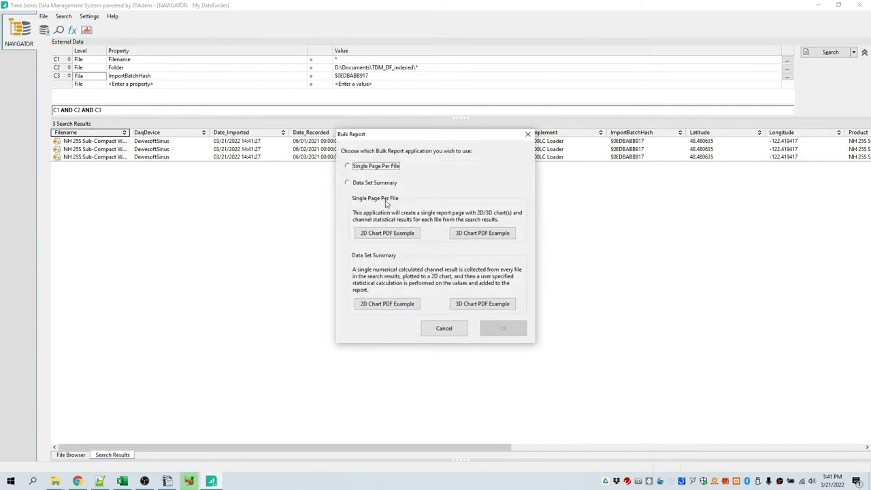
click(383, 184)
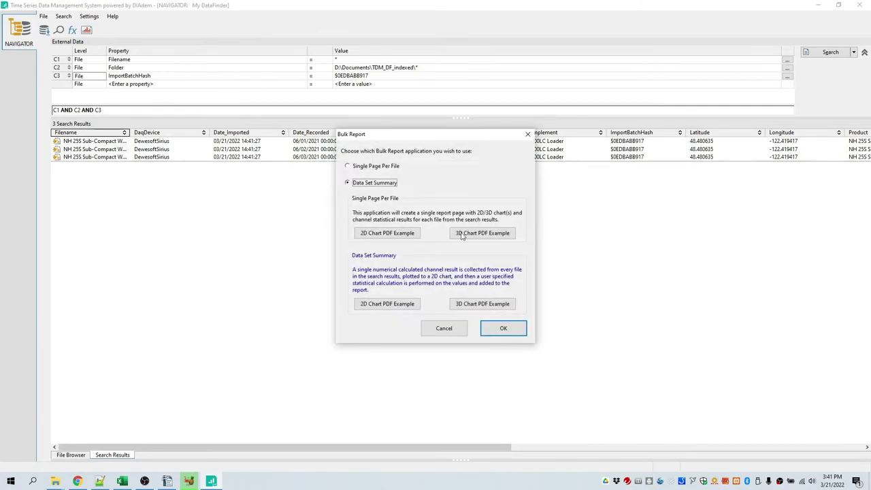
click(503, 328)
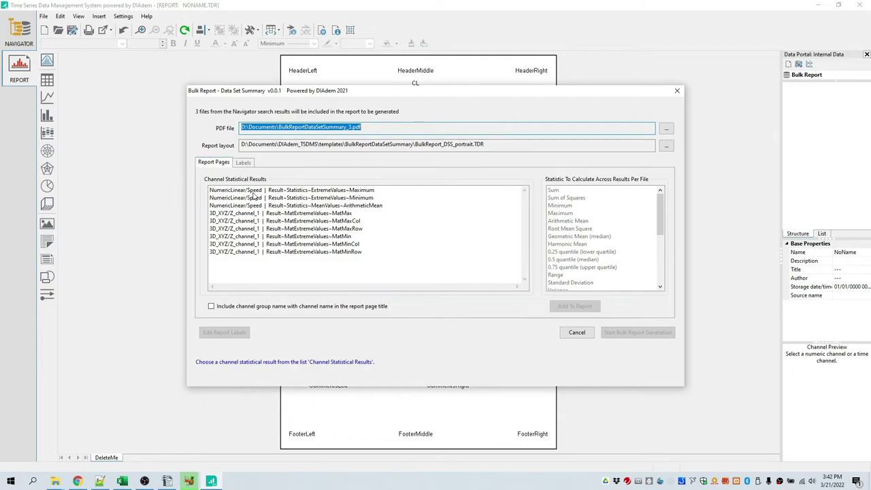
- Add the NumericLinear/Speed Maximum result to the report with Maximum as the statistic calculated across files
click(364, 199)
click(364, 206)
click(366, 191)
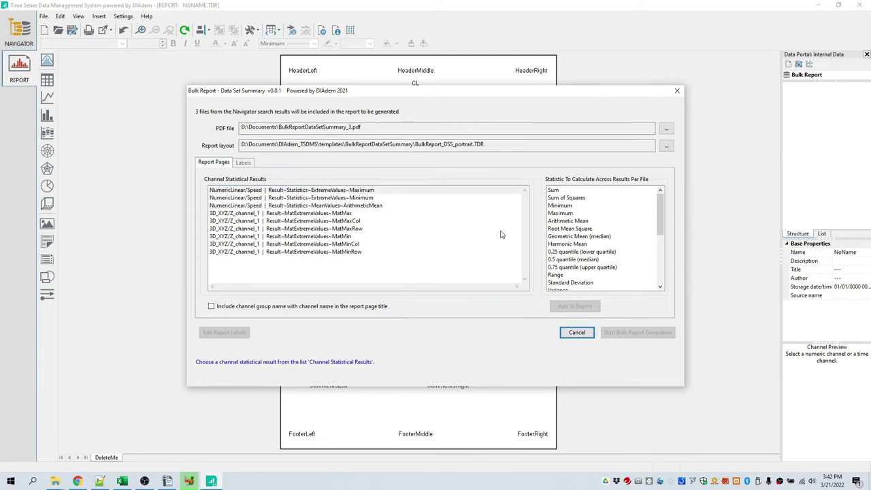
mouse_move(660, 206)
mouse_down()
mouse_move(666, 266)
mouse_move(663, 198)
mouse_up()
click(565, 215)
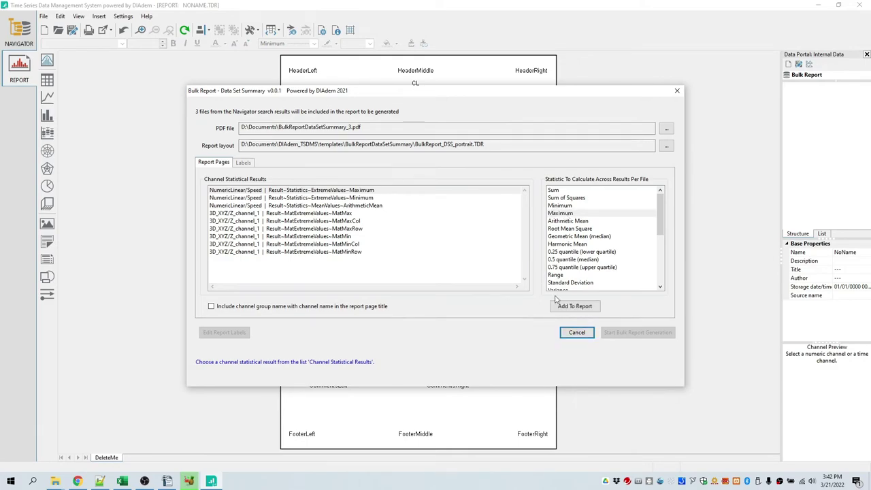
click(574, 307)
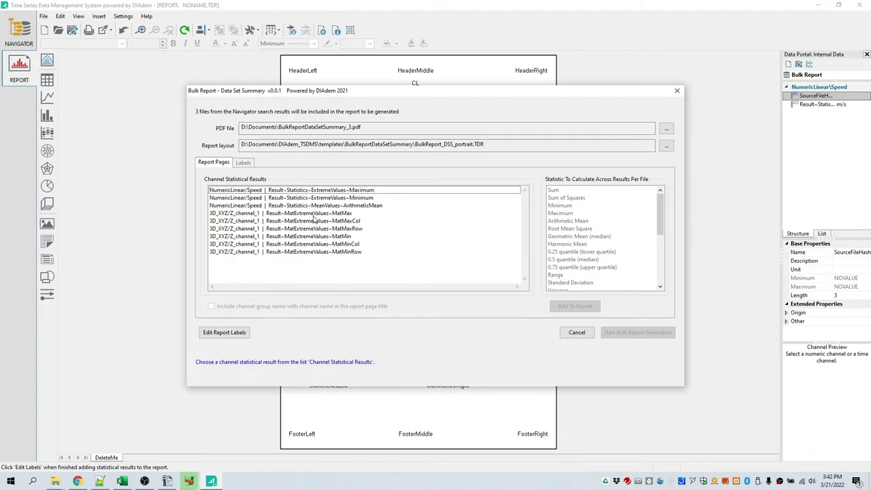
- Add the 3D_XYZ/Z_channel_1 MatMax result to the report with Maximum as the statistic across files
key(Tab)
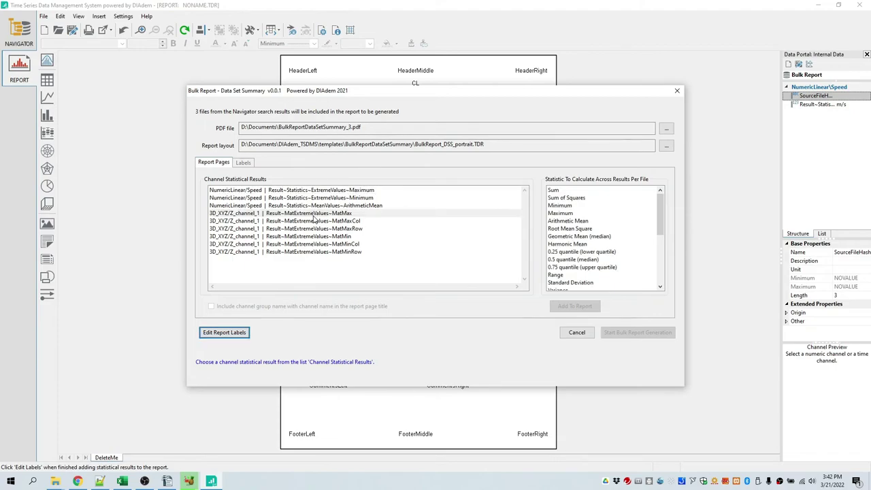
click(561, 213)
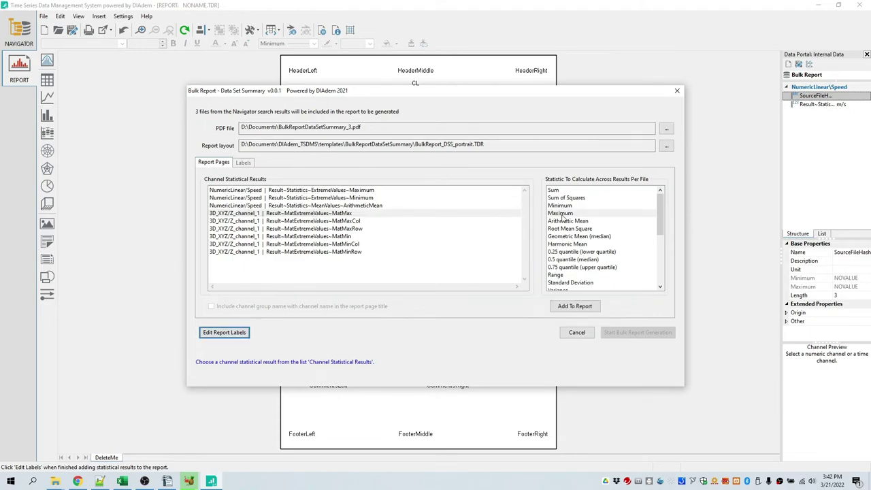
click(575, 306)
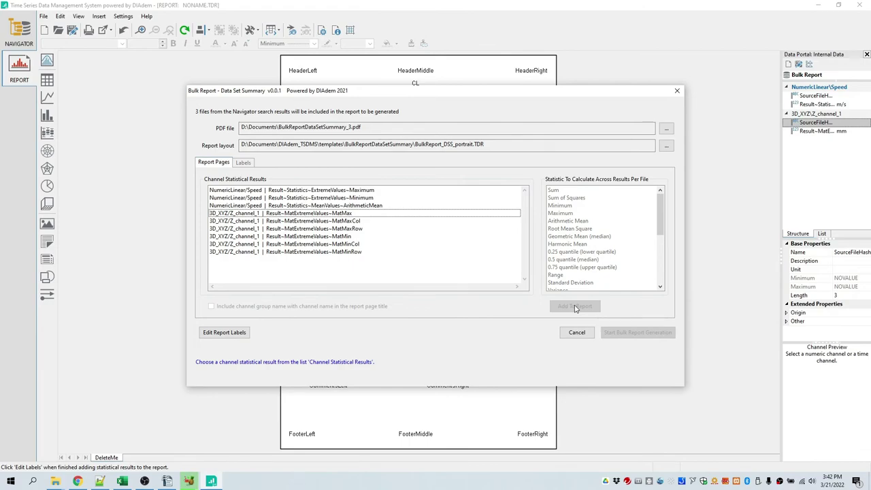
- Set the Footer Middle report label to "Page # of #" and start generating the data set summary report
click(217, 333)
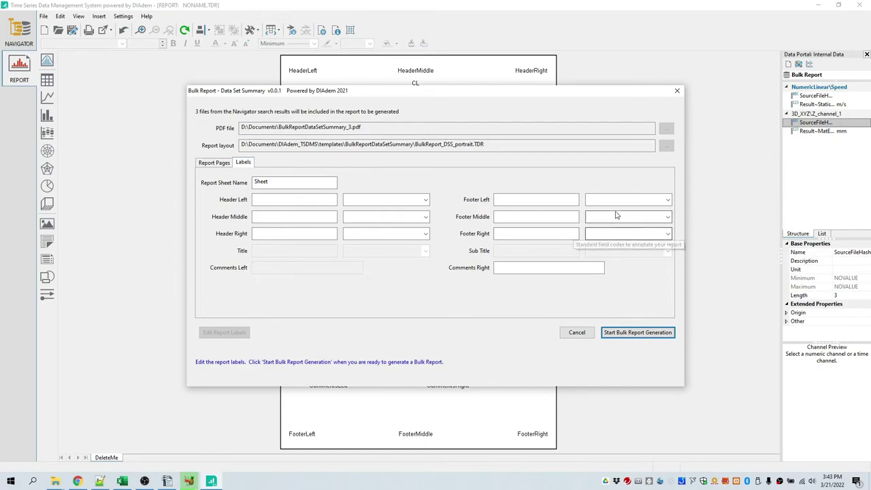
click(638, 217)
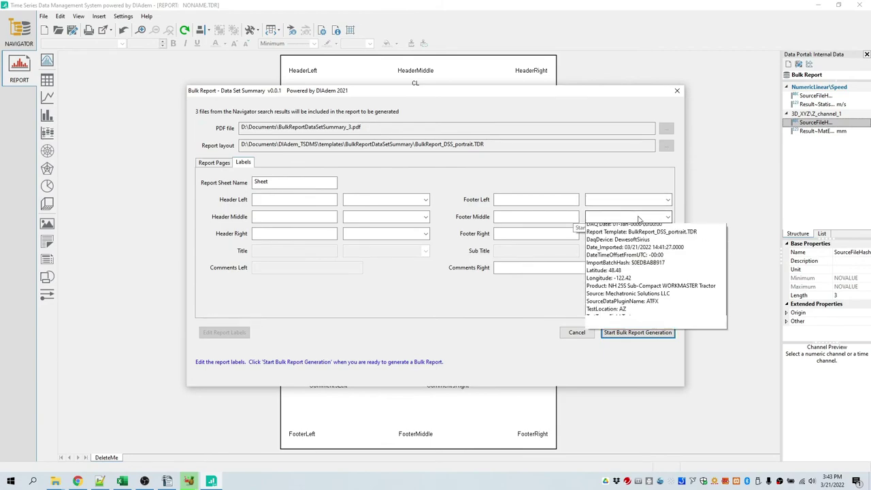
click(632, 229)
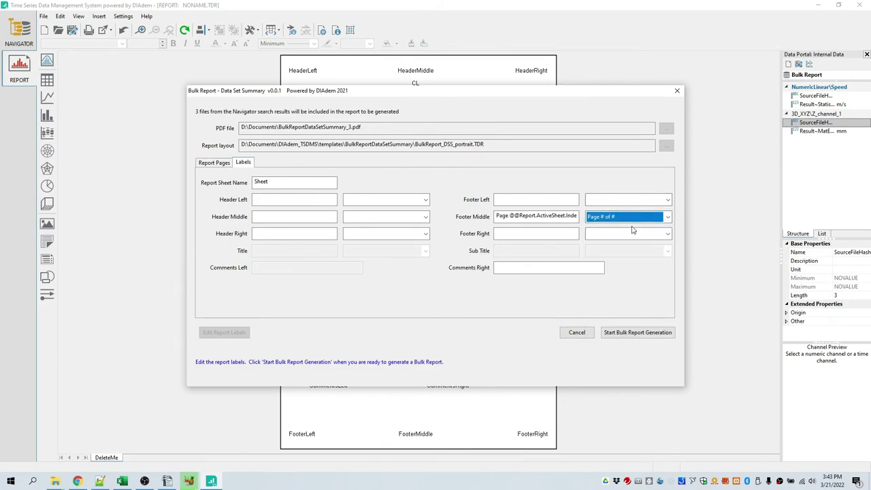
click(632, 333)
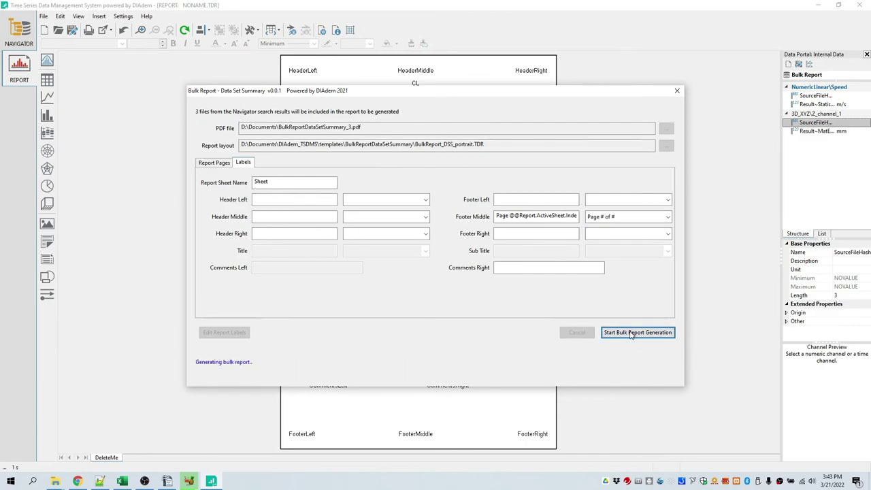